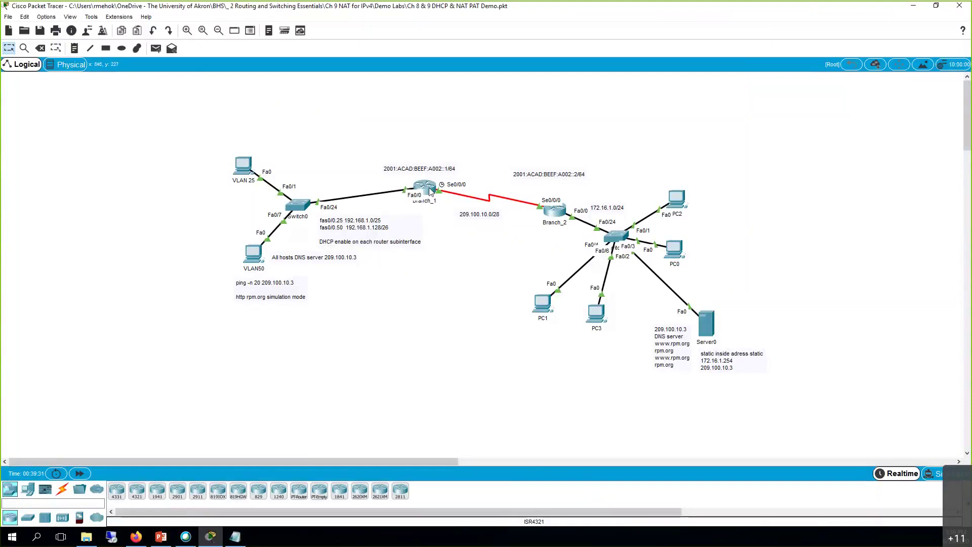
- Select PC2, PC0, Server0 and their notes, then clear the selection
mouse_move(431, 191)
mouse_move(554, 214)
left_click_drag(623, 150, 773, 405)
left_click(815, 351)
- Log into Branch_1's CLI with the login and enable passwords to reach privileged mode
left_click(430, 190)
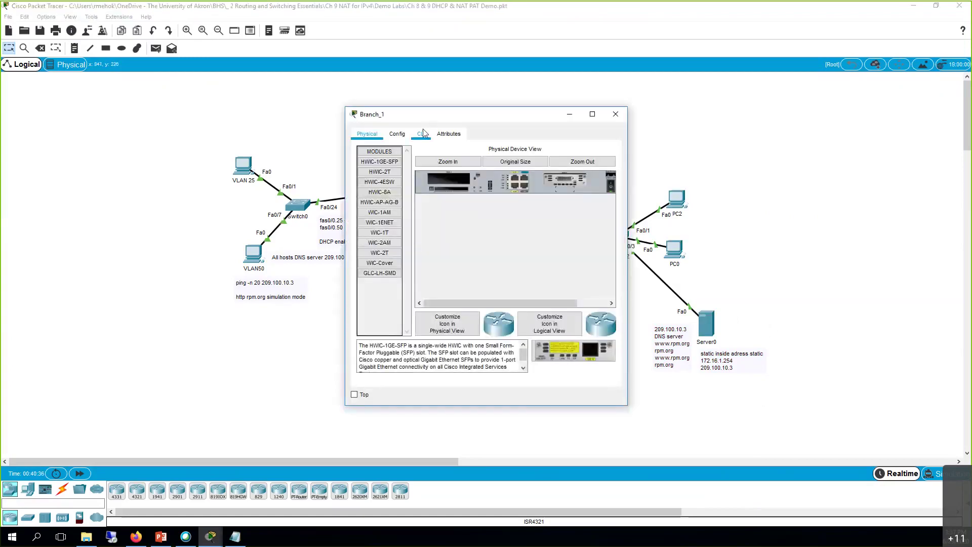
left_click(422, 133)
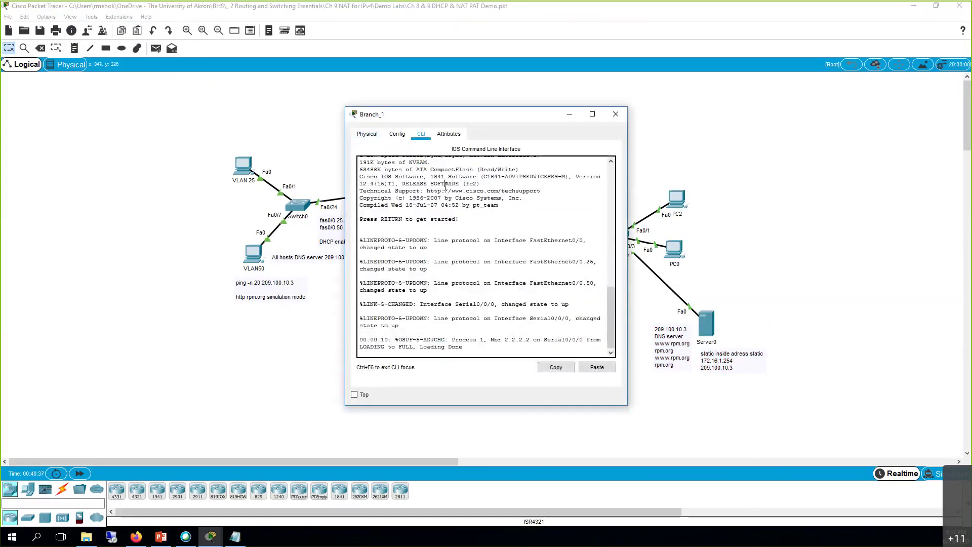
key("Return")
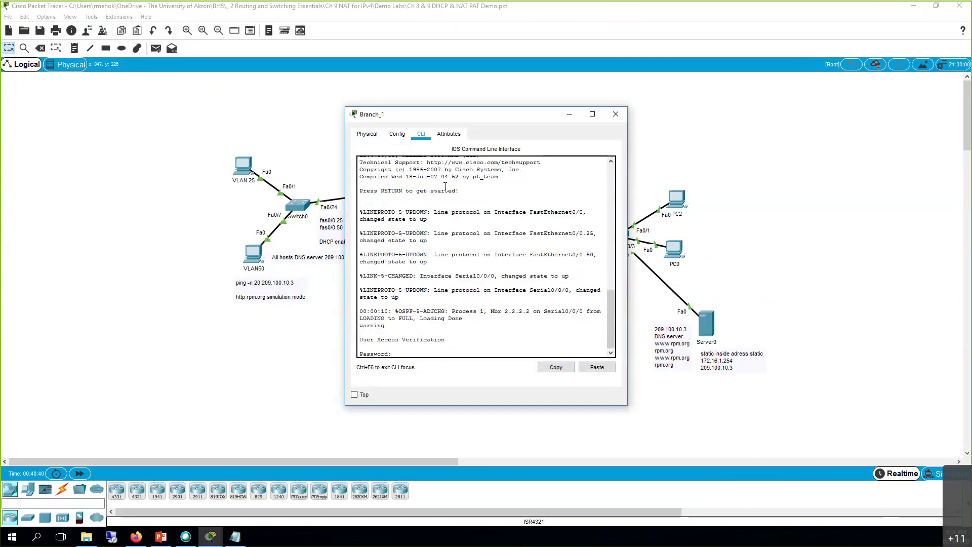
key("Return")
type("en")
key("Return")
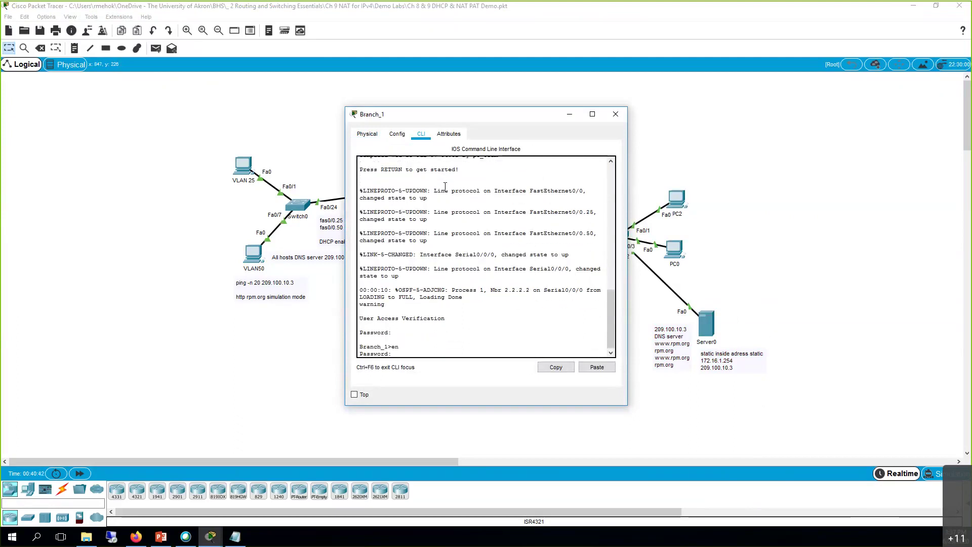
key("Return")
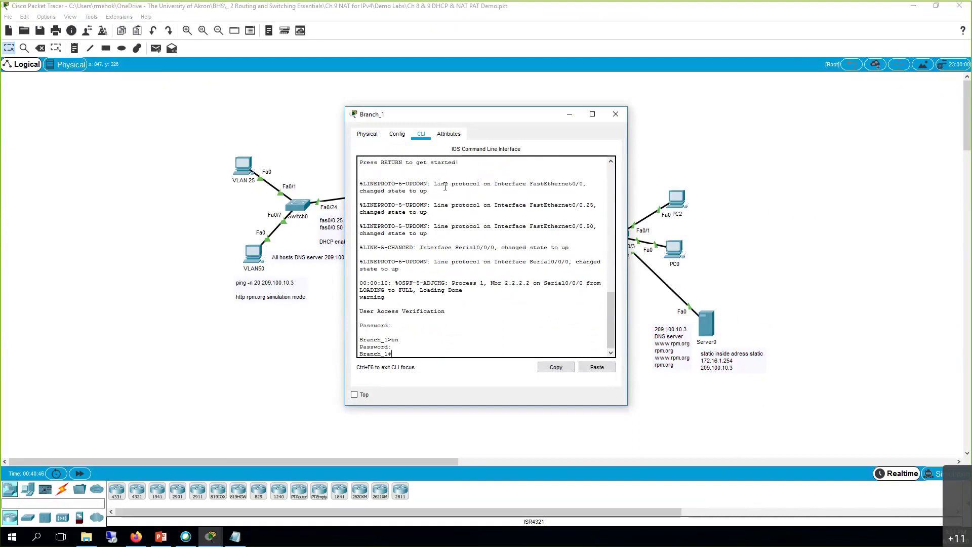
- Page through Branch_1's running-config, marking the vlan25 DHCP pool and FastEthernet0/0.25 subinterface
type("sh runm")
key("Return")
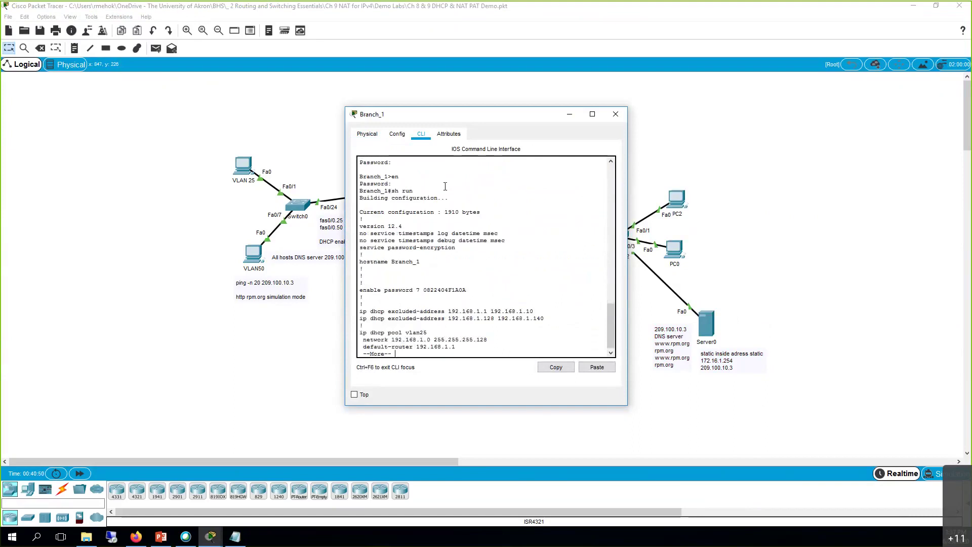
key("Return")
key("Return")
key("Return")
key("Return")
key("Return")
key("Return")
key("Return")
key("Return")
key("Return")
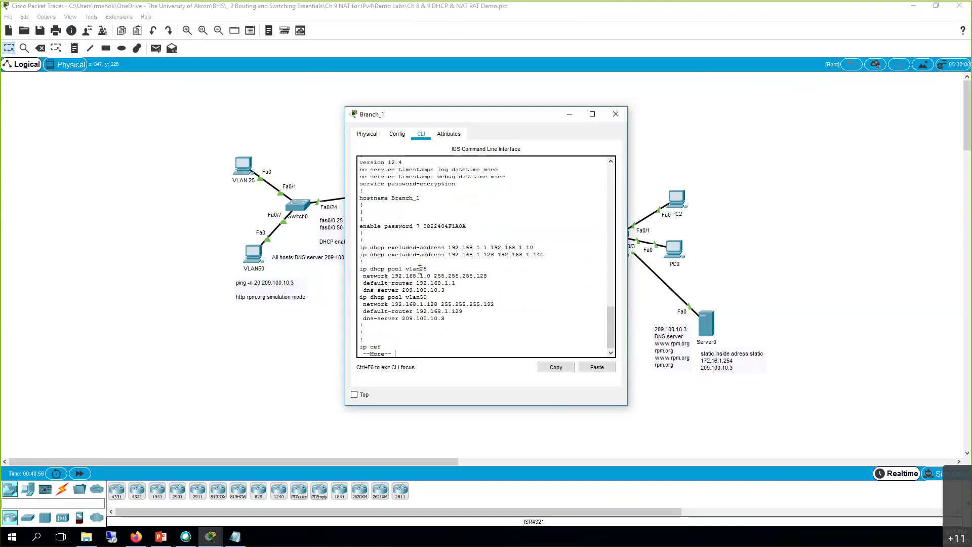
left_click_drag(409, 269, 432, 303)
key("space")
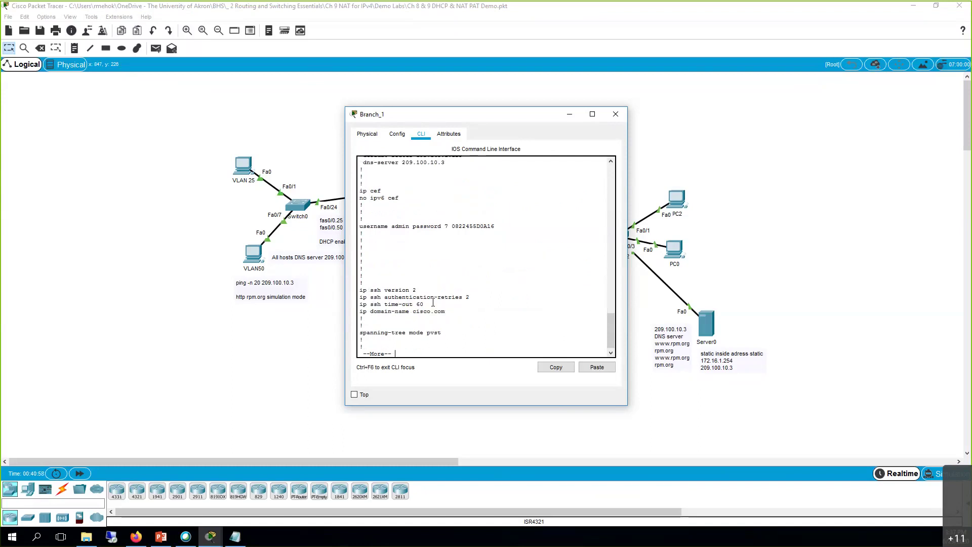
key("space")
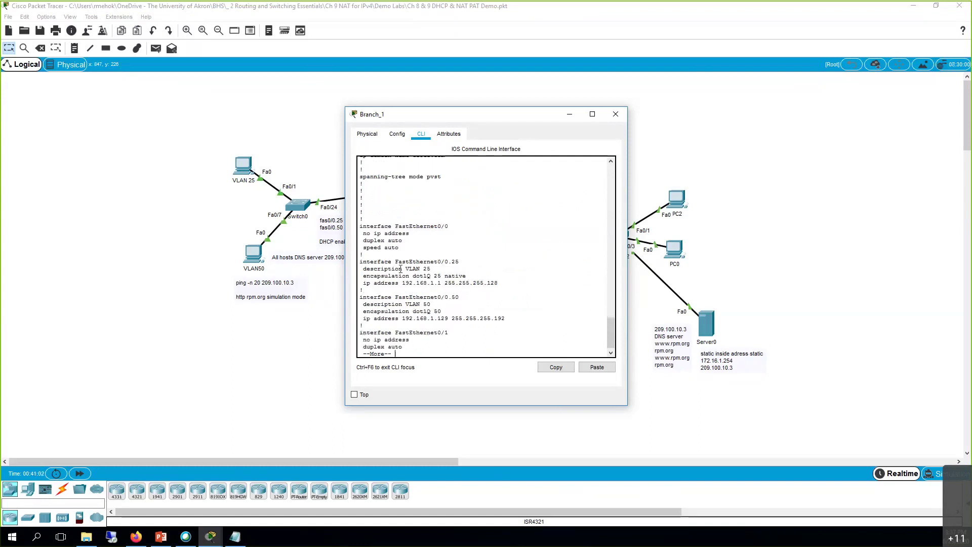
left_click_drag(378, 263, 437, 271)
key("space")
key("space")
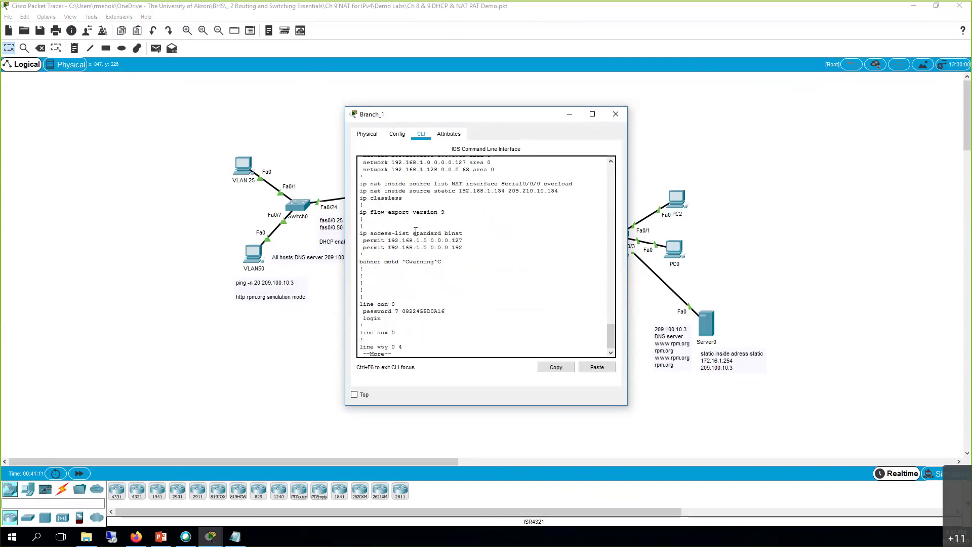
- Highlight the access-list name in Branch_1's NAT overload line
scroll(416, 232, "up", 2)
scroll(415, 231, "up", 1)
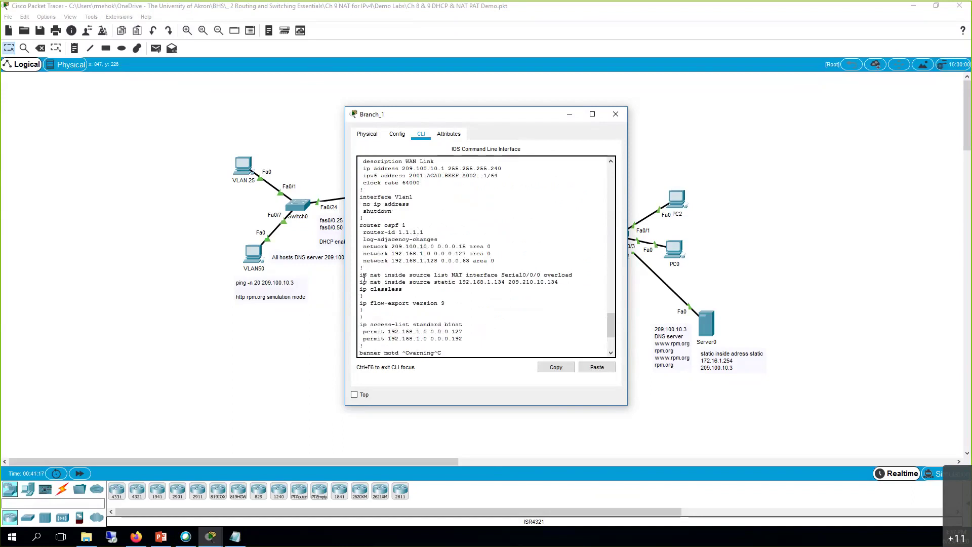
double_click(456, 274)
scroll(420, 278, "down", 7)
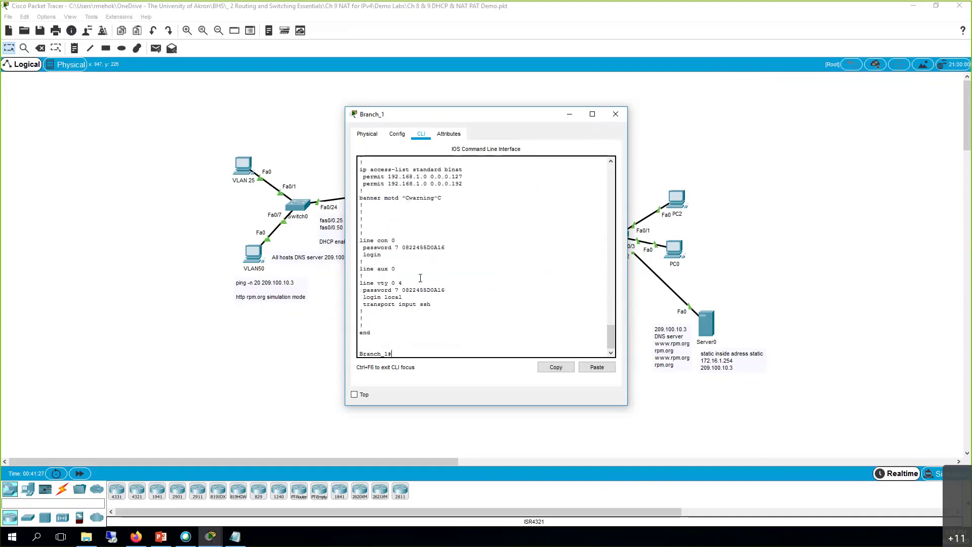
scroll(421, 278, "up", 6)
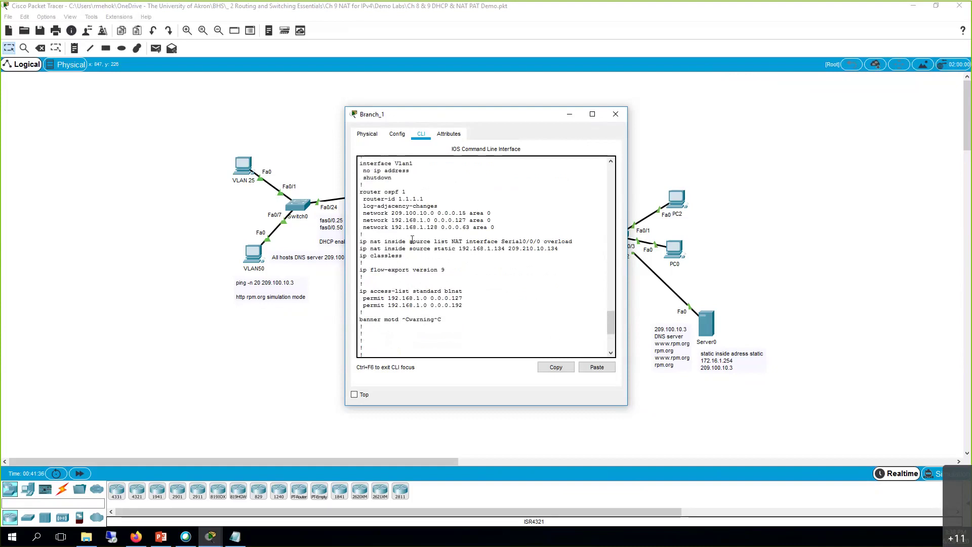
double_click(440, 240)
double_click(457, 241)
- Highlight Branch_1's static NAT address pair, then close the Branch_1 window
left_click_drag(459, 249, 507, 258)
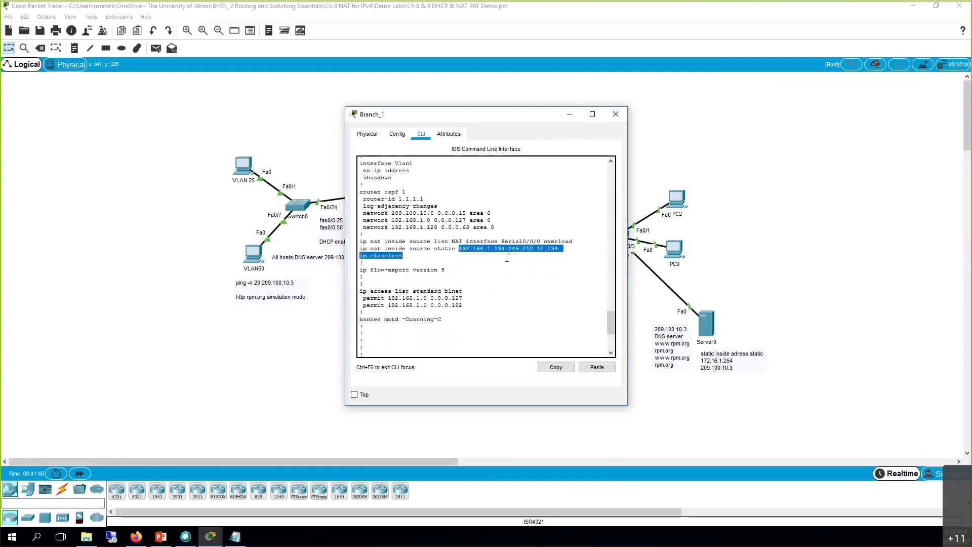
double_click(526, 250)
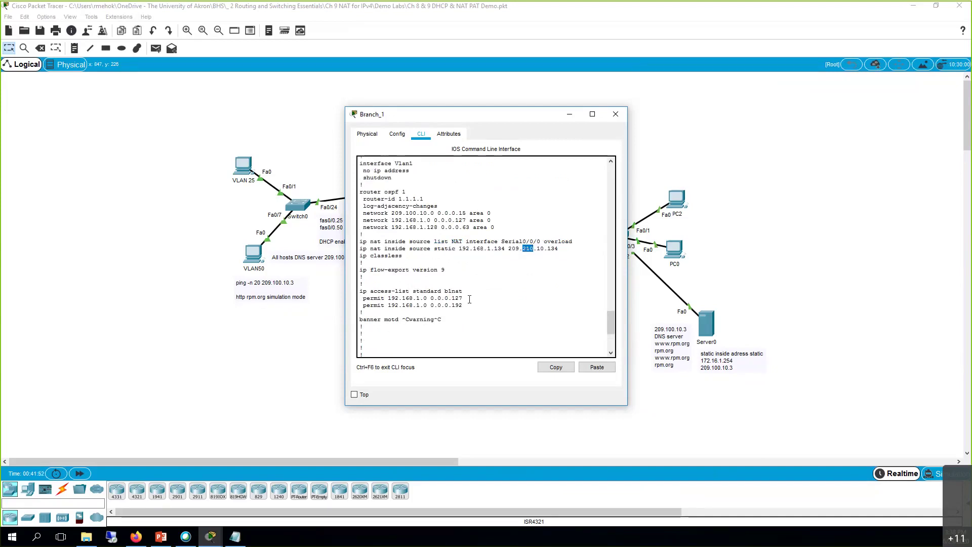
scroll(468, 301, "down", 6)
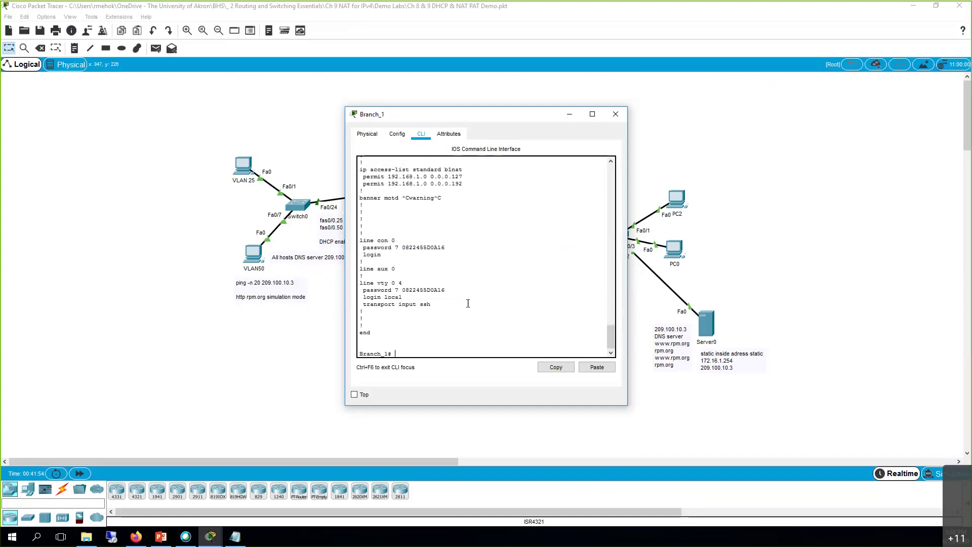
scroll(469, 303, "up", 5)
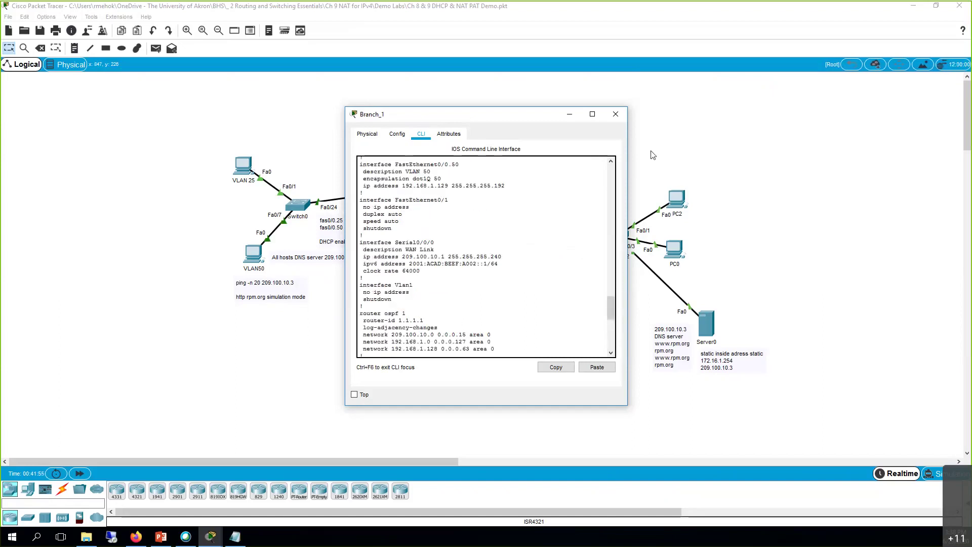
left_click(615, 114)
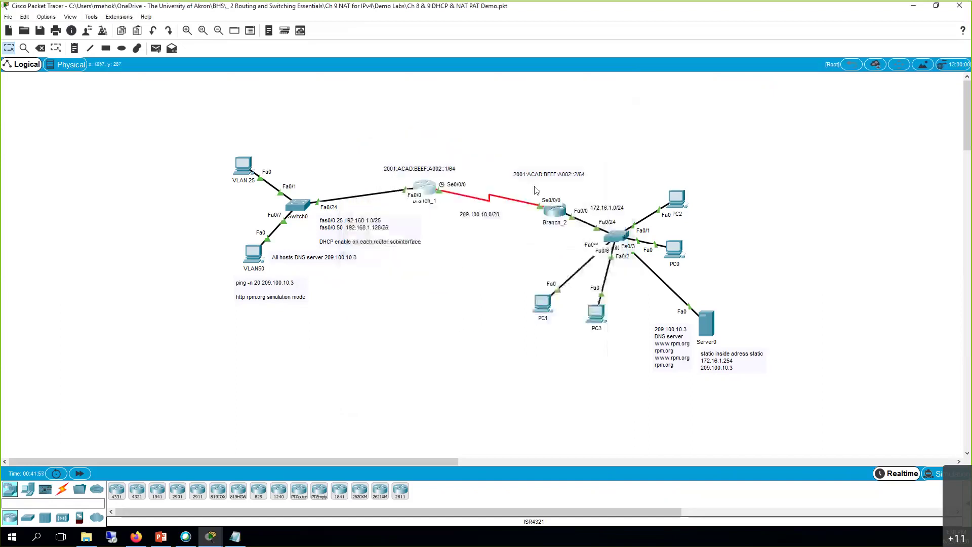
- Log into Branch_2's CLI with the login and enable passwords to reach privileged mode
left_click(554, 210)
left_click(422, 134)
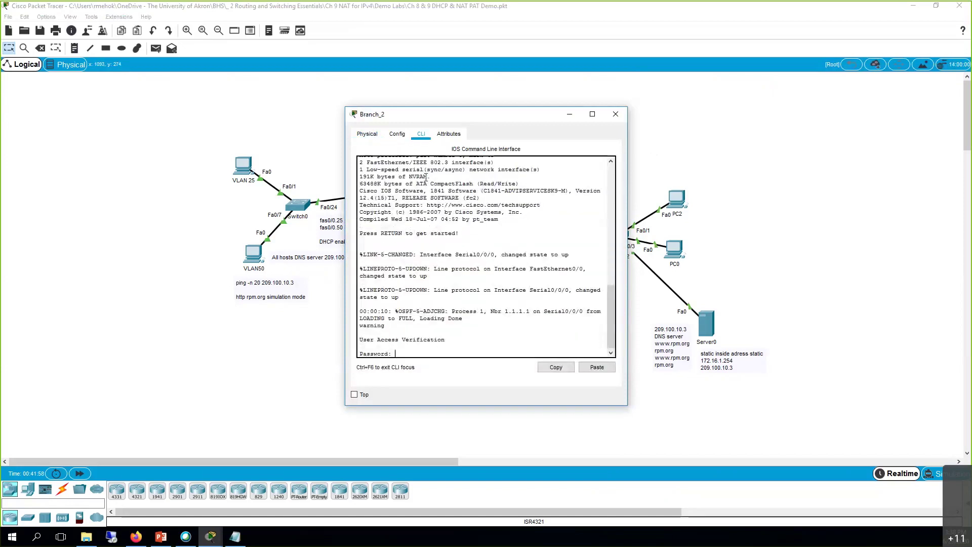
key("Return")
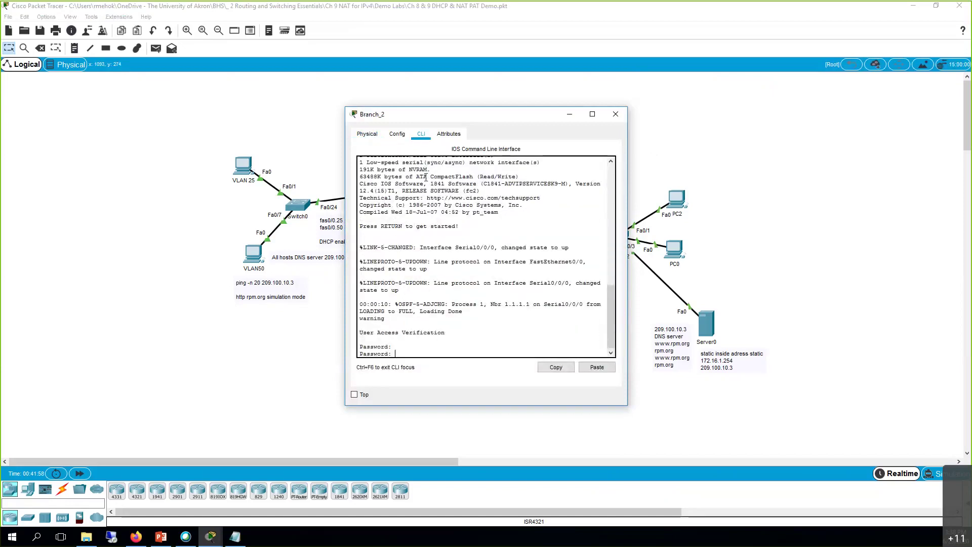
key("Return")
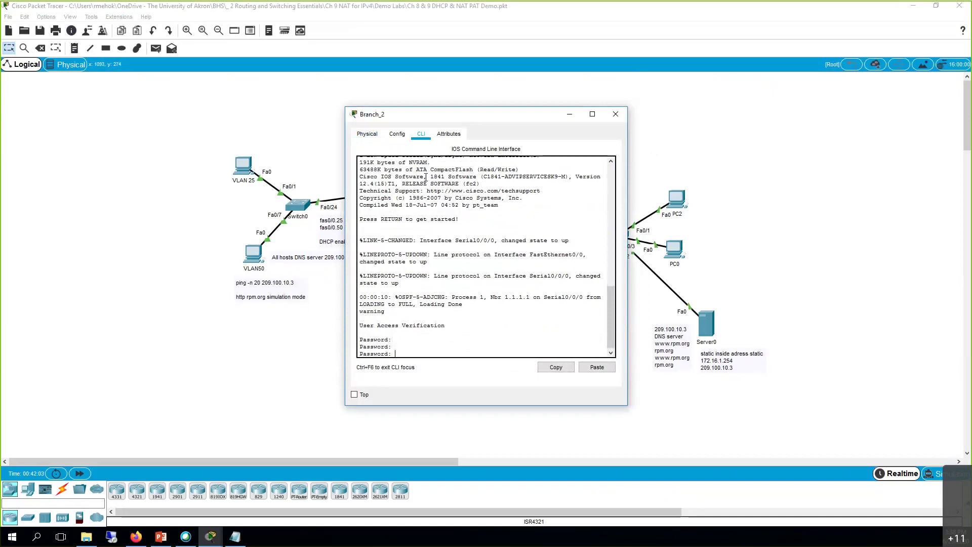
key("Return")
type("en")
key("Return")
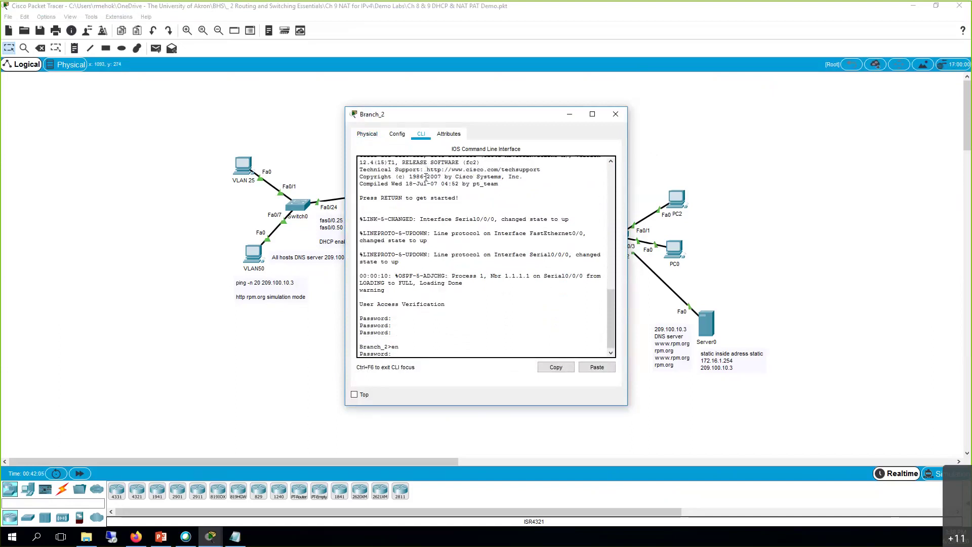
key("Return")
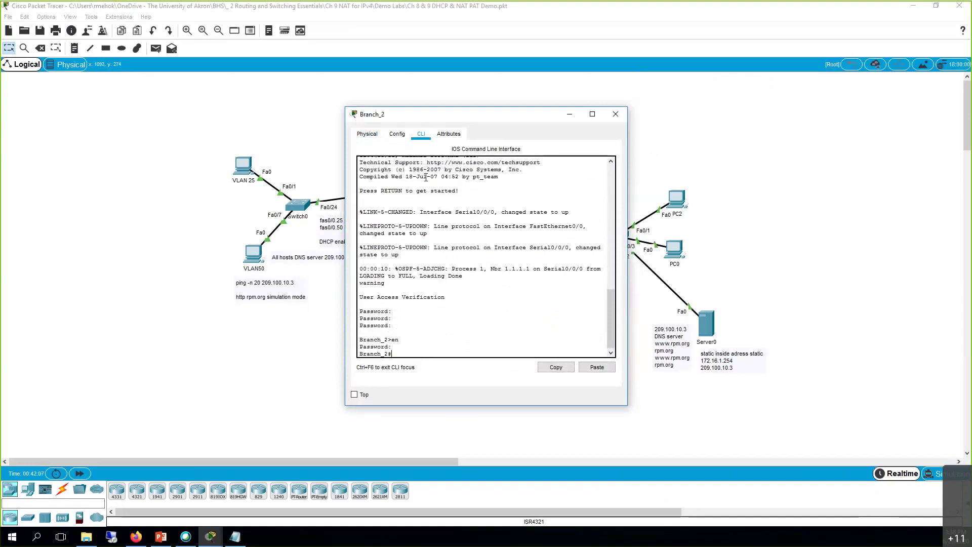
- Page Branch_2's running-config, marking ip nat inside on Fa0/0 and ip nat outside on Serial0/0/0
type("sh run")
key("Return")
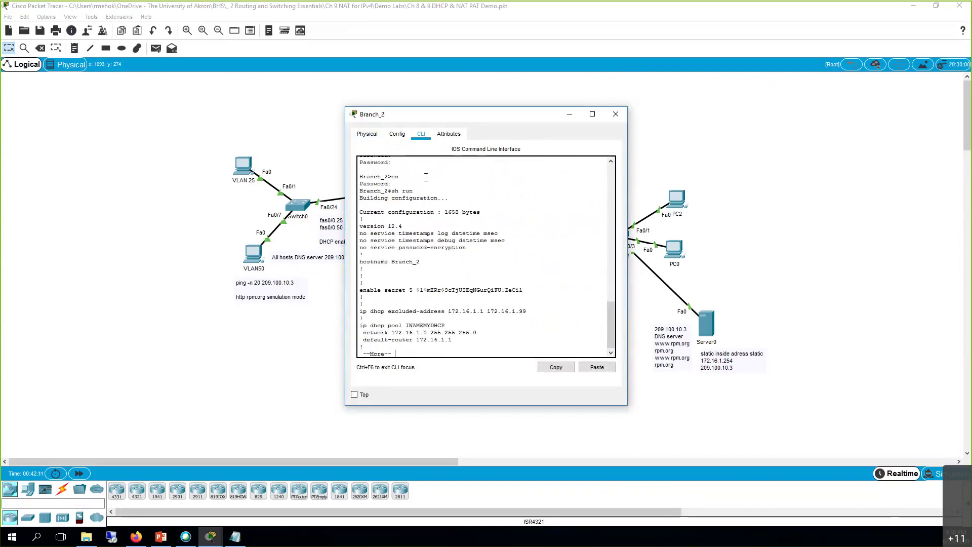
key("space")
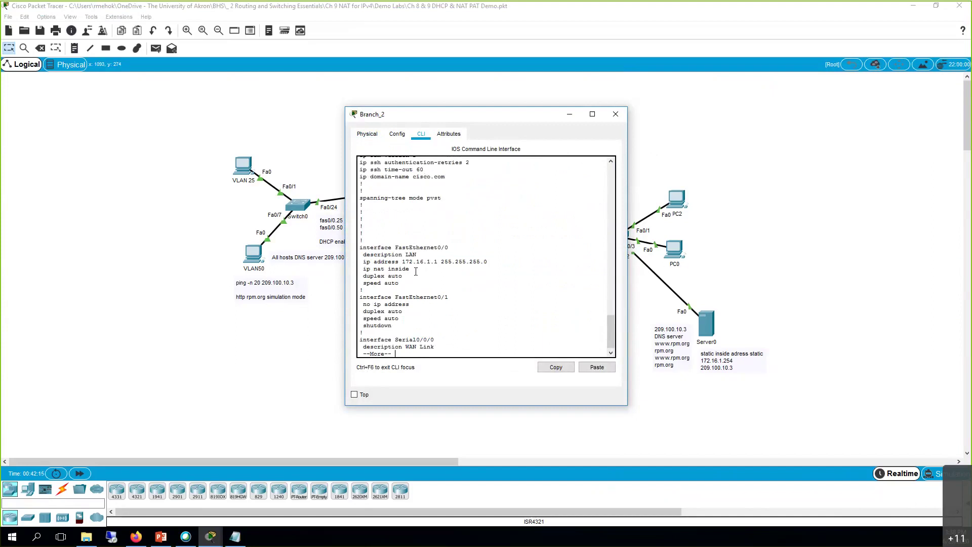
left_click_drag(409, 268, 360, 274)
double_click(404, 268)
left_click_drag(402, 261, 413, 261)
key("space")
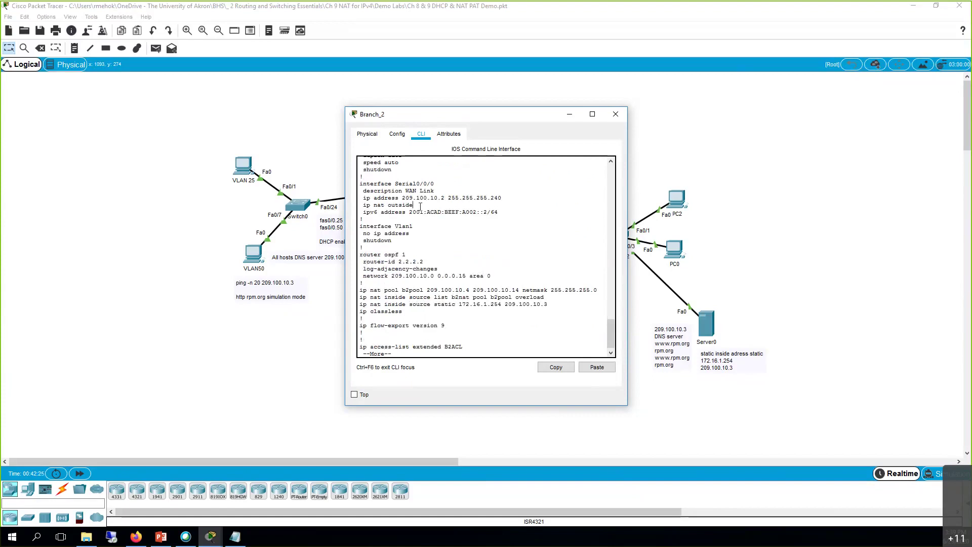
triple_click(388, 208)
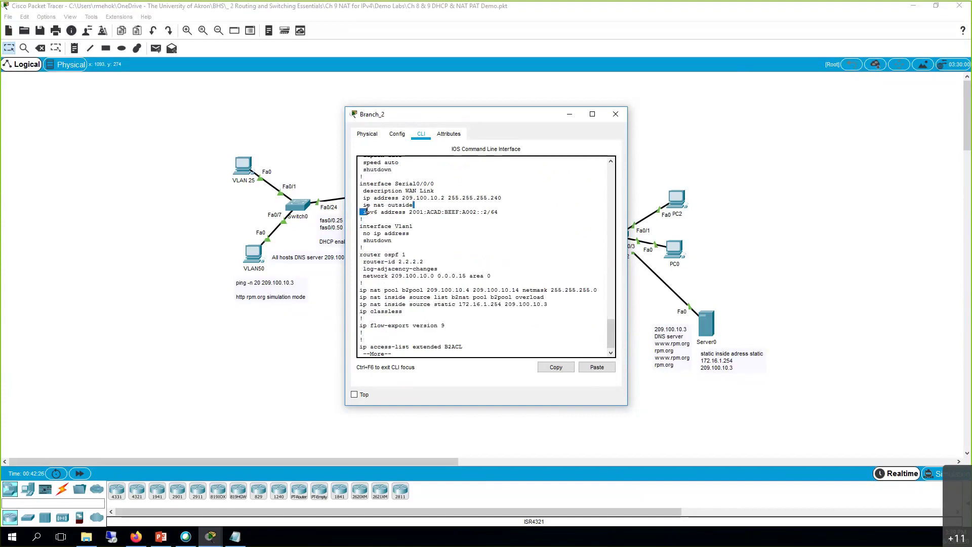
left_click(410, 192)
left_click_drag(402, 197, 411, 198)
left_click_drag(793, 289, 805, 289)
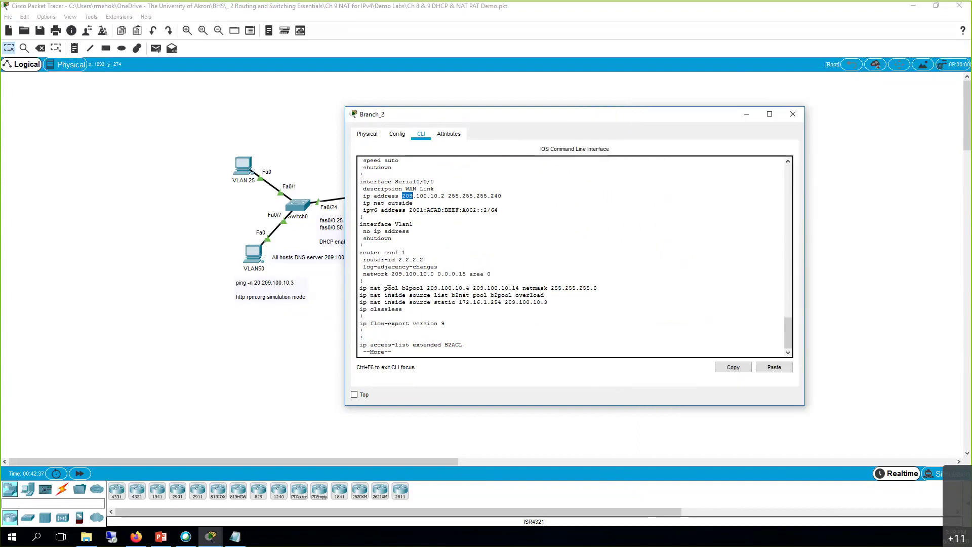
- Highlight the b2pool address range and the overload line using access list b2nat with b2pool
double_click(412, 287)
double_click(516, 287)
double_click(442, 295)
triple_click(462, 296)
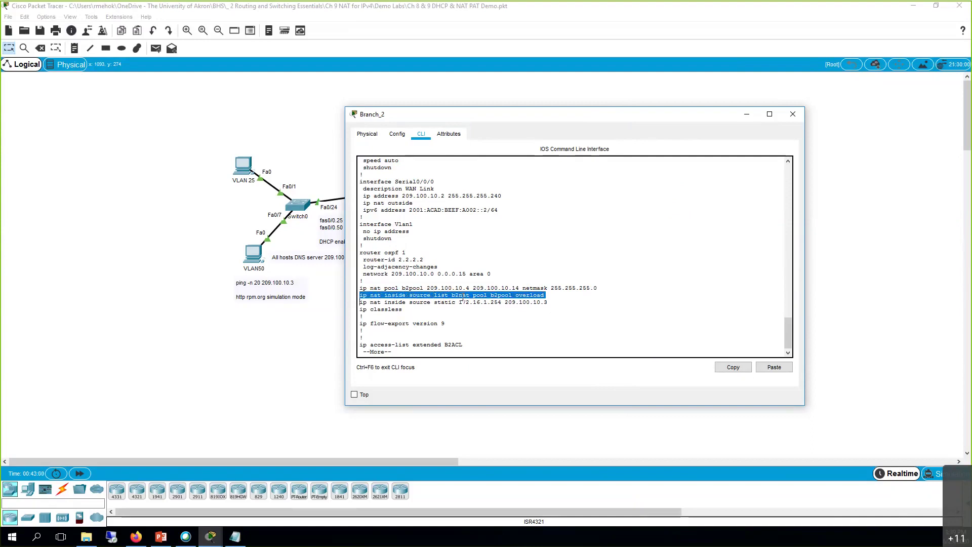
double_click(461, 295)
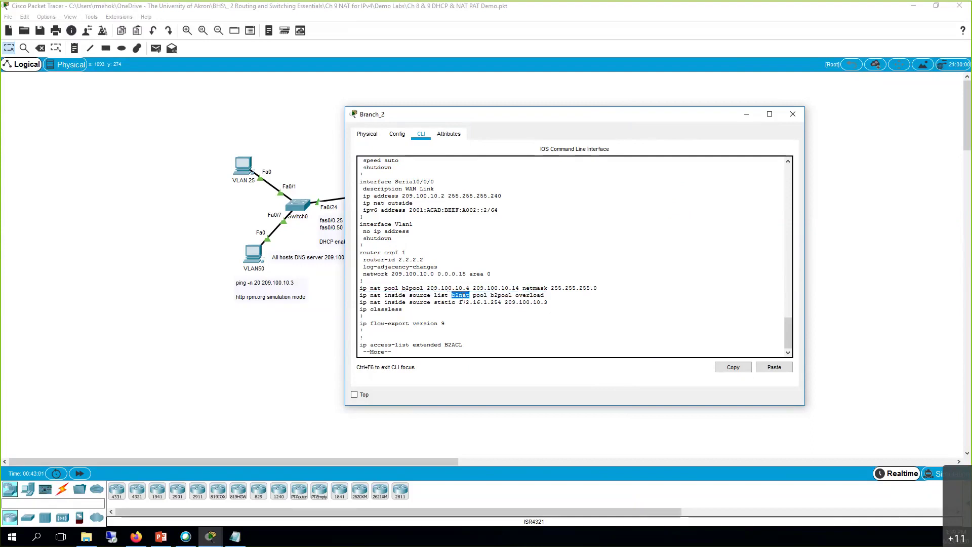
double_click(505, 295)
double_click(413, 288)
left_click(388, 308)
- Highlight static NAT 172.16.1.254 to 209.100.10.3 and the ACL permitting 172.16.1.0 0.0.0.255
left_click_drag(459, 303, 503, 305)
left_click_drag(508, 303, 552, 303)
key("space")
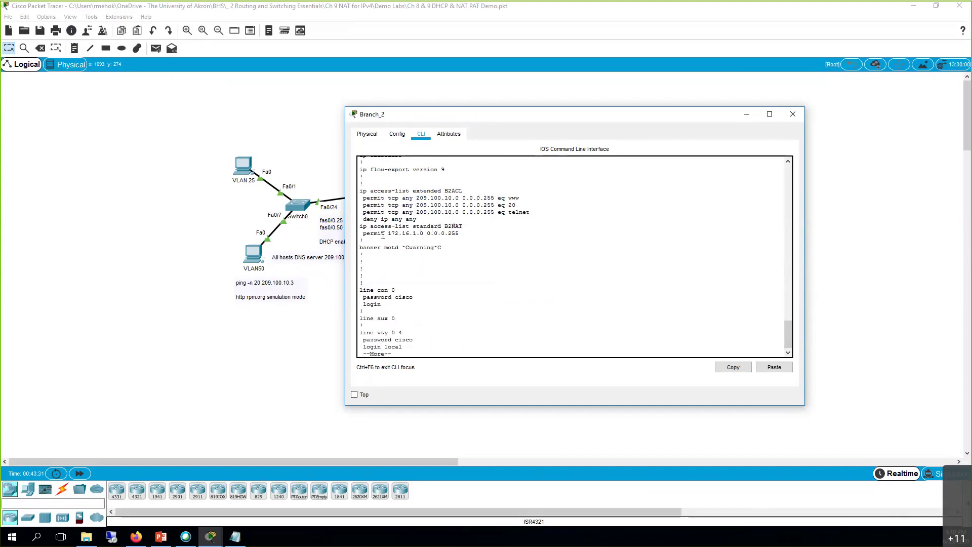
left_click_drag(388, 234, 425, 234)
left_click(436, 241)
double_click(453, 233)
double_click(423, 233)
- Highlight the extended B2ACL line, page to the end, and put the Branch_2 window away
triple_click(452, 188)
left_click(468, 212)
key("space")
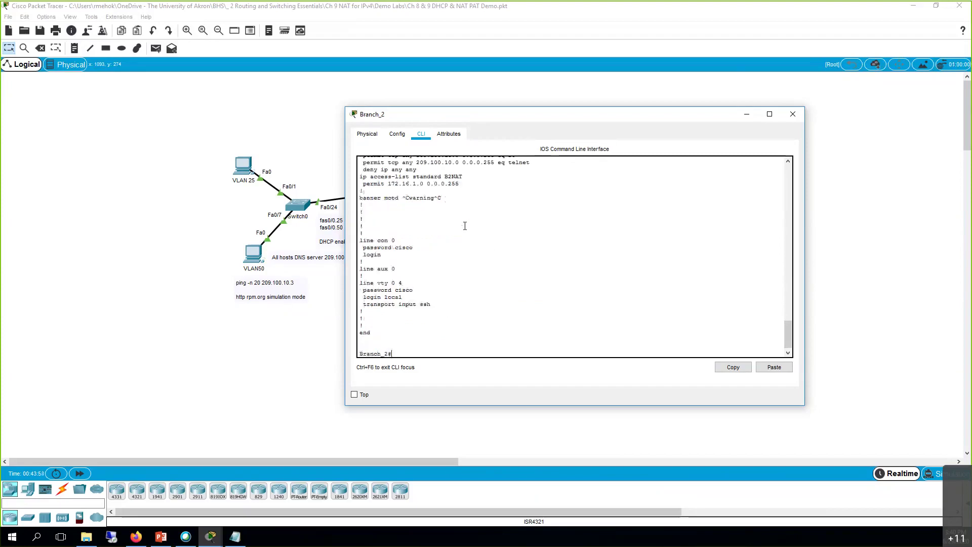
left_click(747, 117)
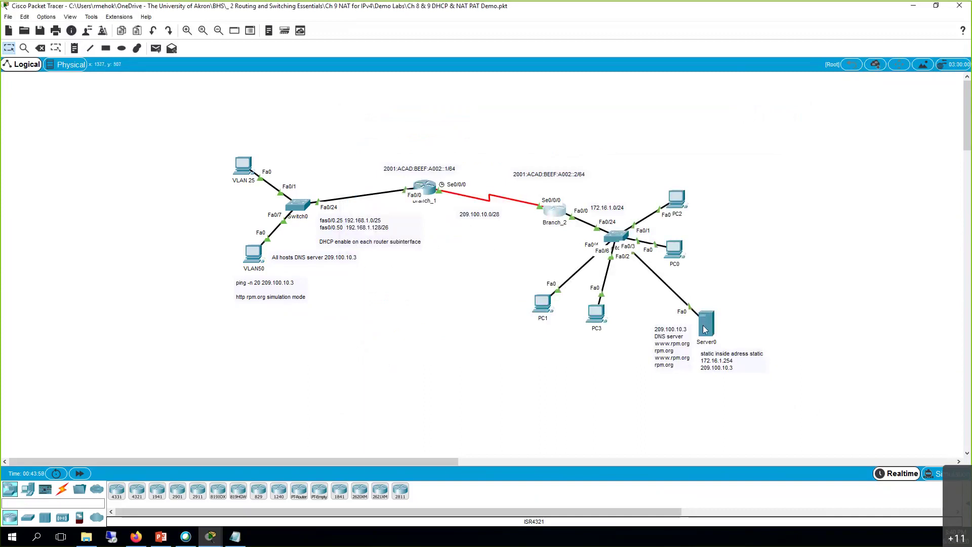
- Check Server0's static IP configuration (172.16.1.254 and its gateway), then close Server0
mouse_move(705, 329)
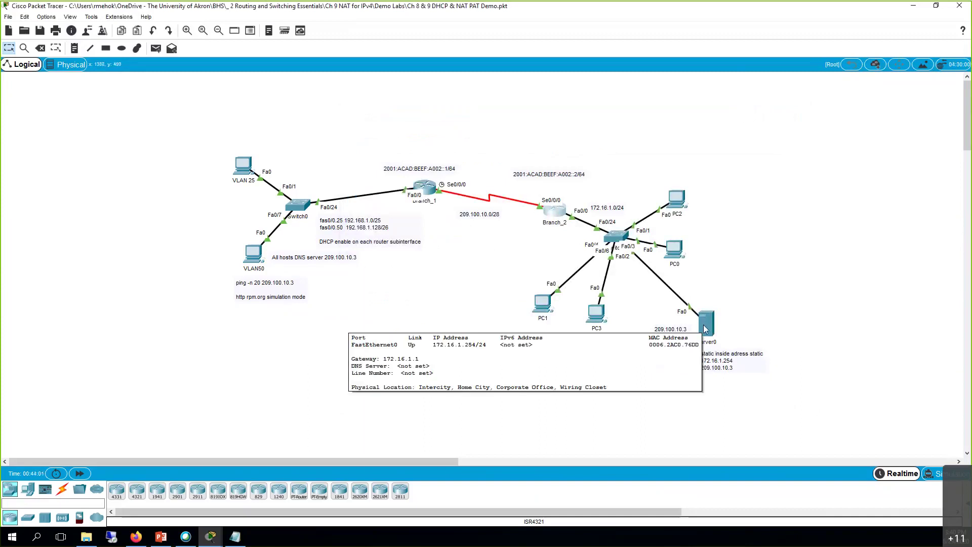
left_click(706, 329)
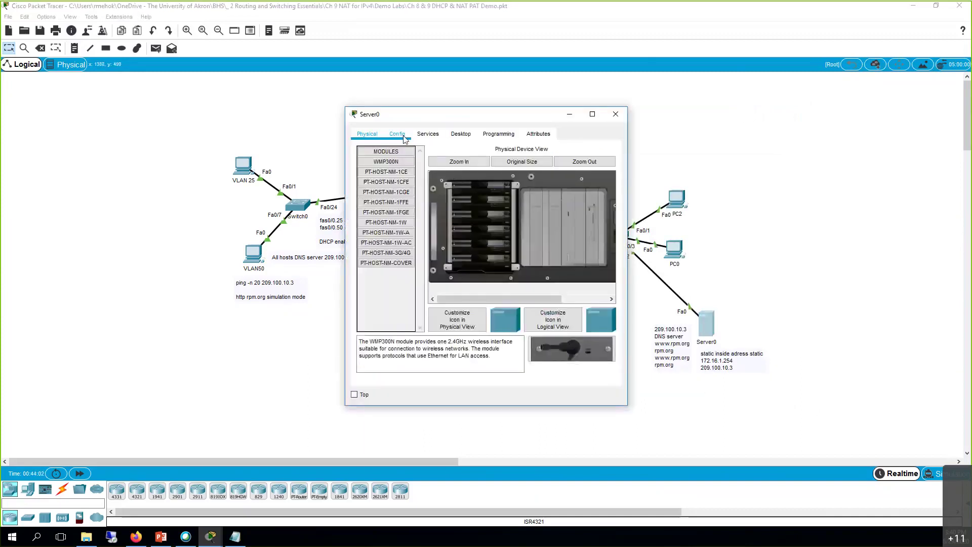
left_click(457, 137)
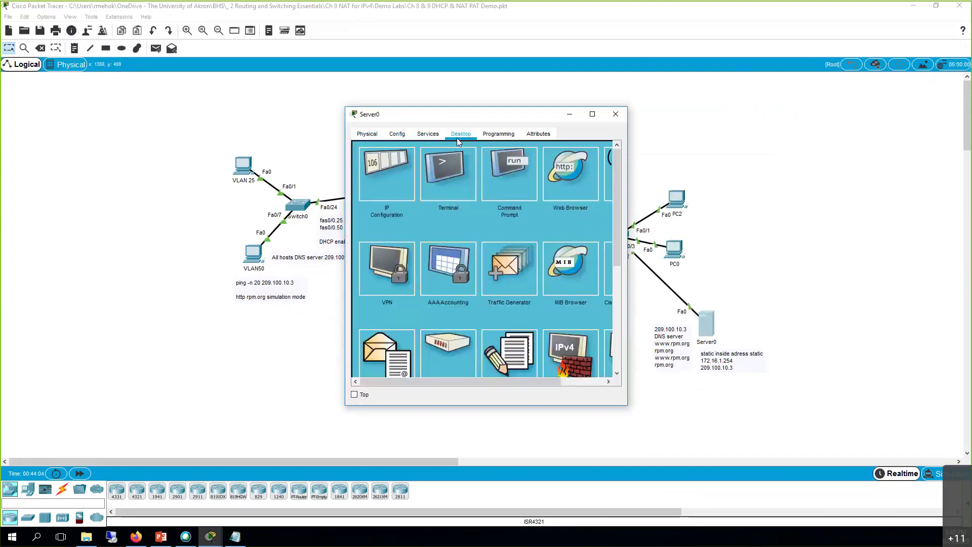
left_click(411, 172)
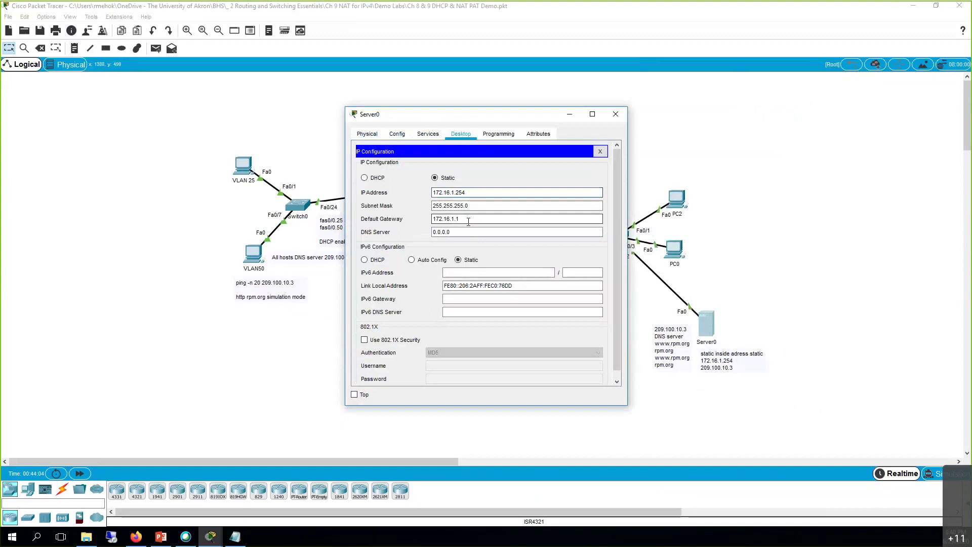
double_click(458, 219)
left_click(601, 150)
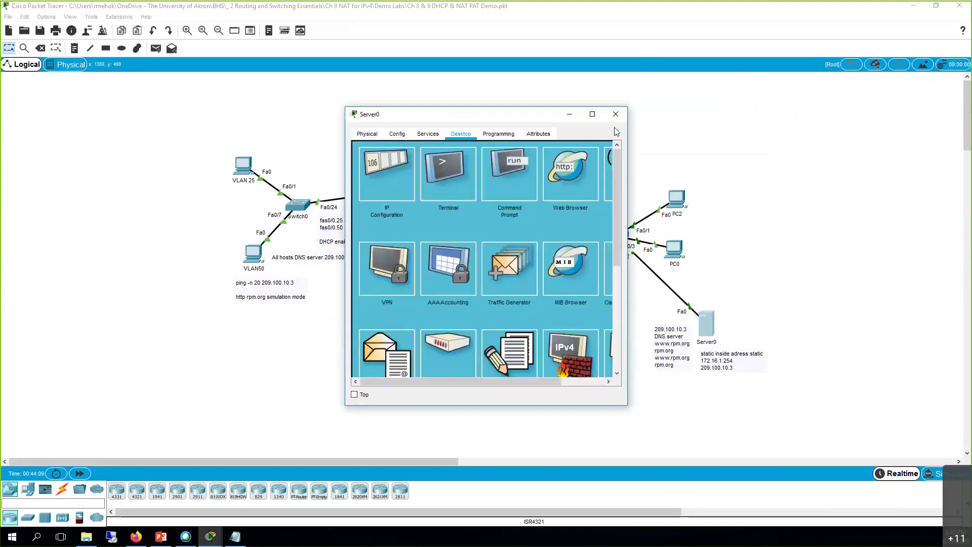
left_click(616, 114)
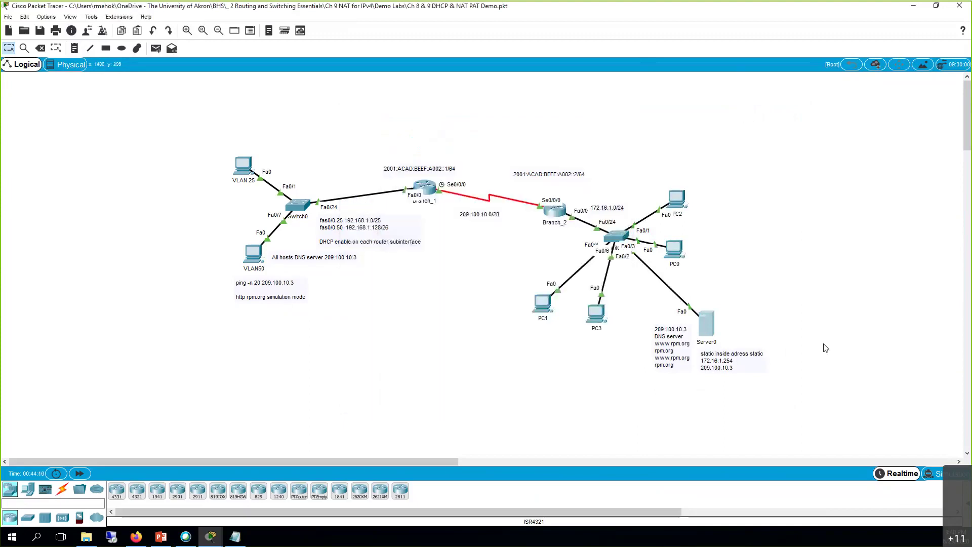
- Copy the static outside address 209.100.10.3 from Branch_2's CLI and open the VLAN 25 PC
left_click(560, 210)
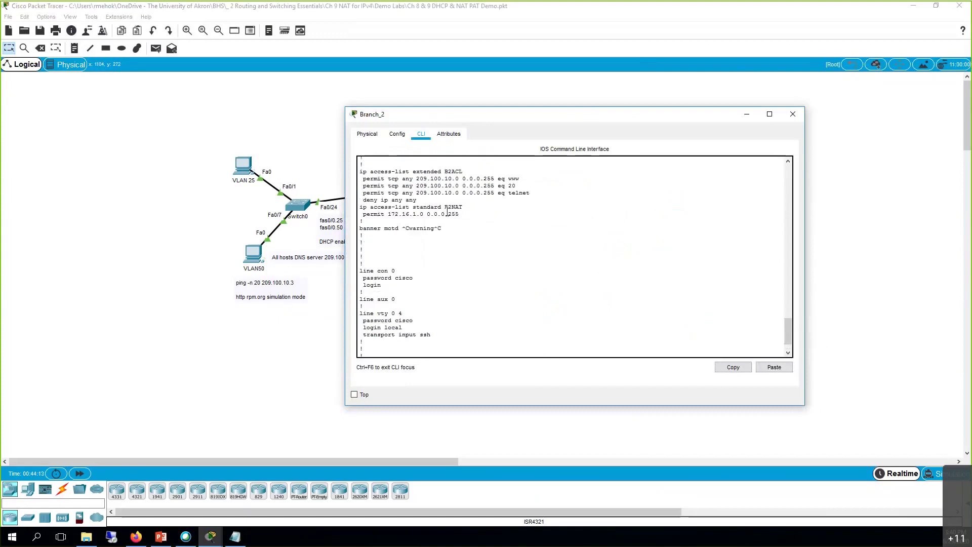
scroll(449, 211, "up", 4)
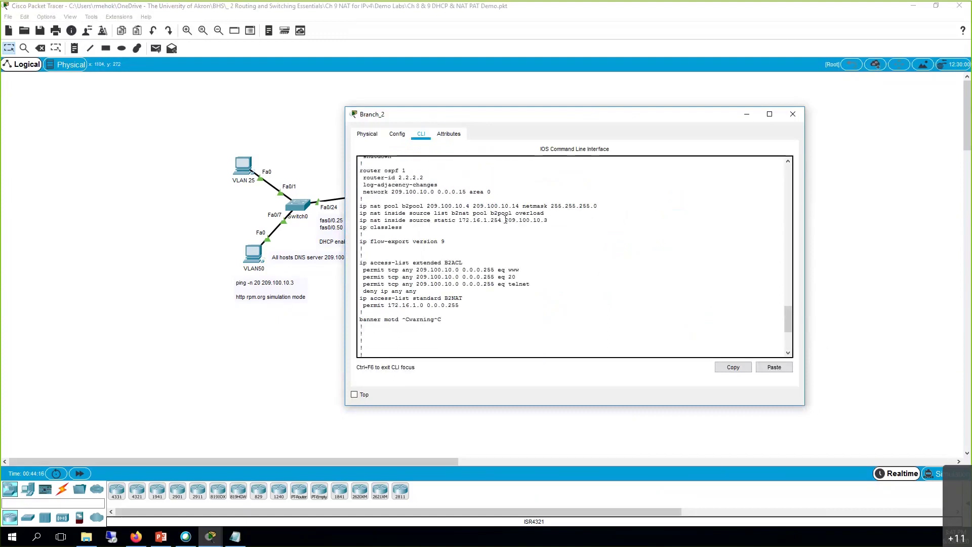
left_click_drag(504, 220, 551, 219)
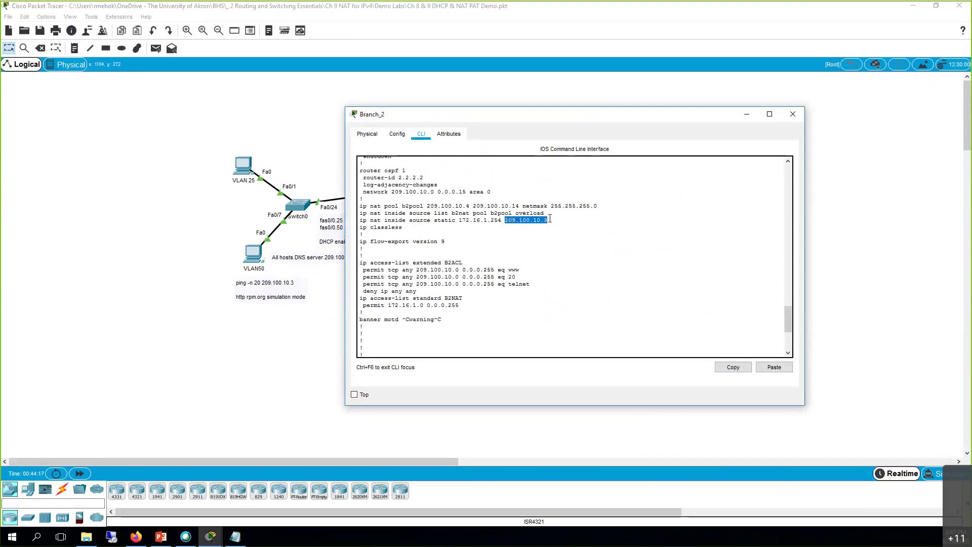
left_click(735, 370)
left_click(246, 176)
- Ping the pasted address 209.100.10.3 from the VLAN 25 PC's command prompt
left_click(427, 133)
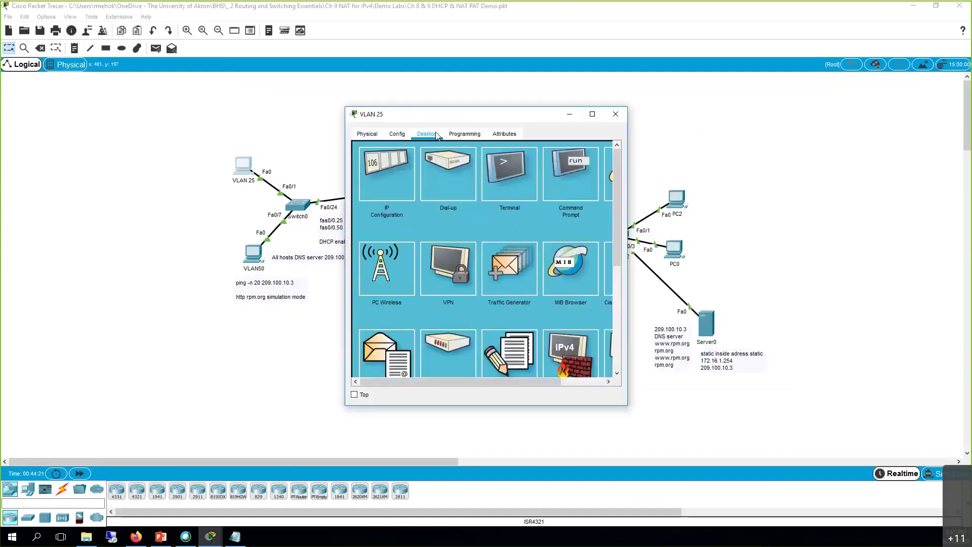
left_click(557, 166)
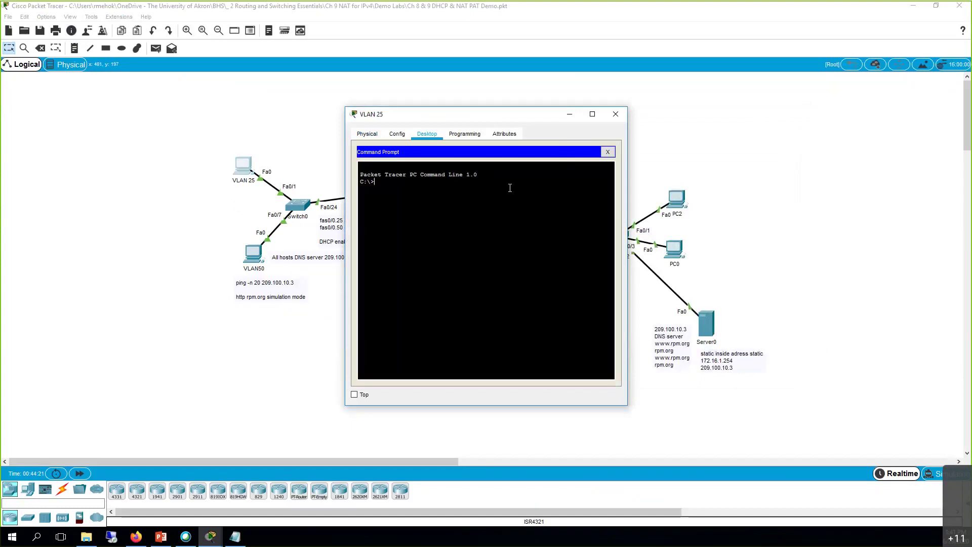
type("ping")
right_click(510, 188)
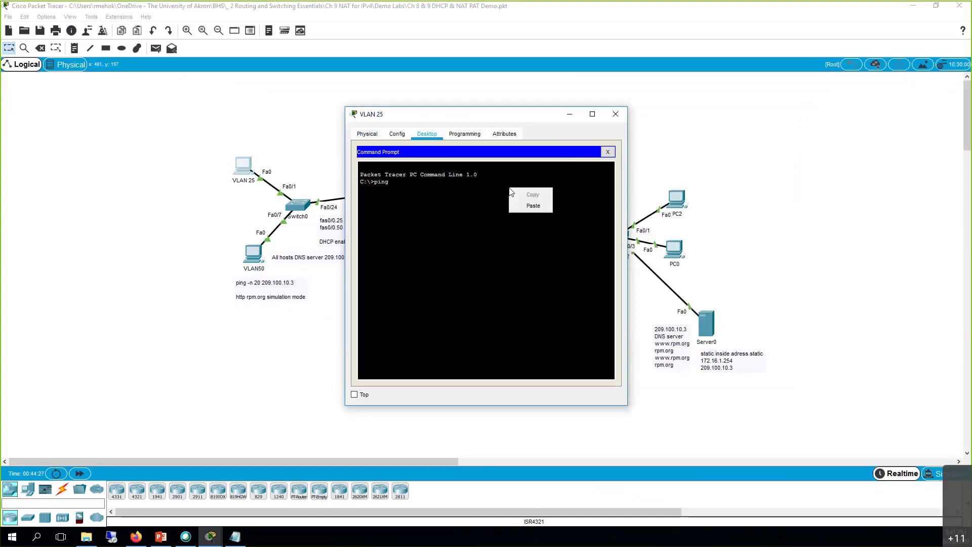
left_click(517, 207)
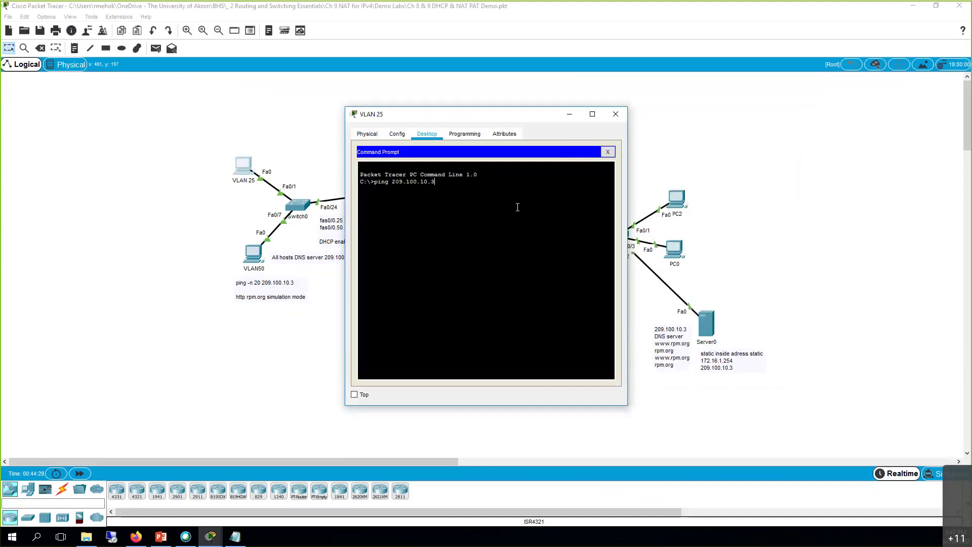
key("Return")
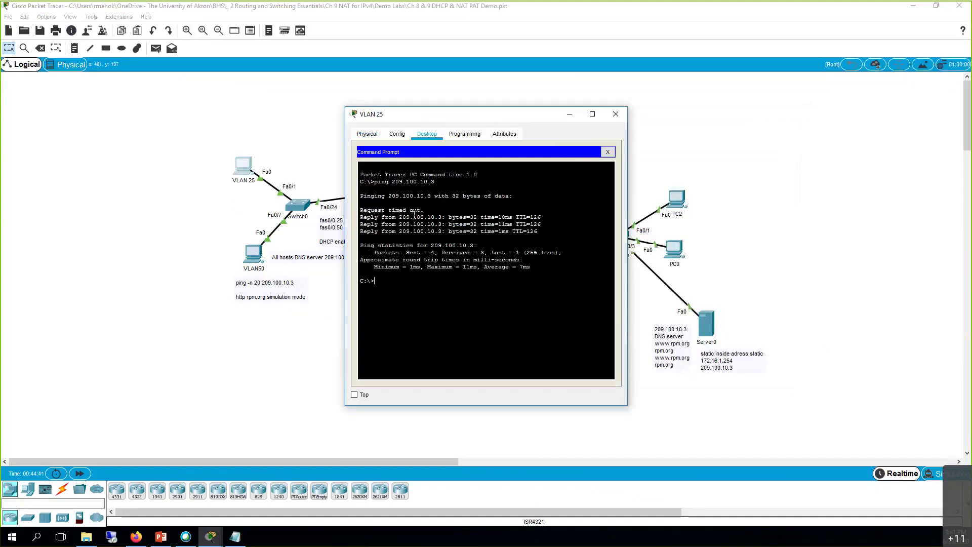
double_click(432, 232)
- Run show ip nat translations on Branch_2 and highlight inside local 172.16.1.254 in the ICMP entries
left_click(570, 114)
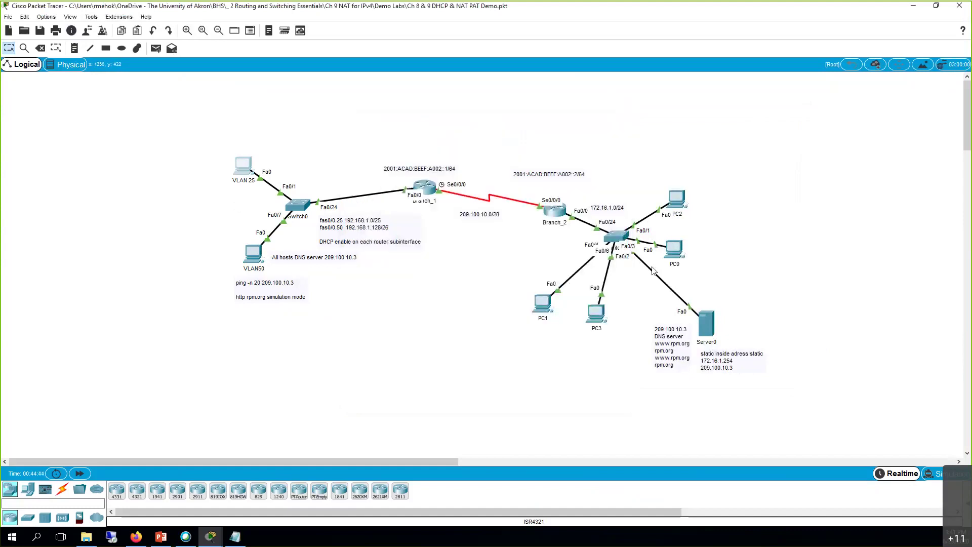
left_click(554, 210)
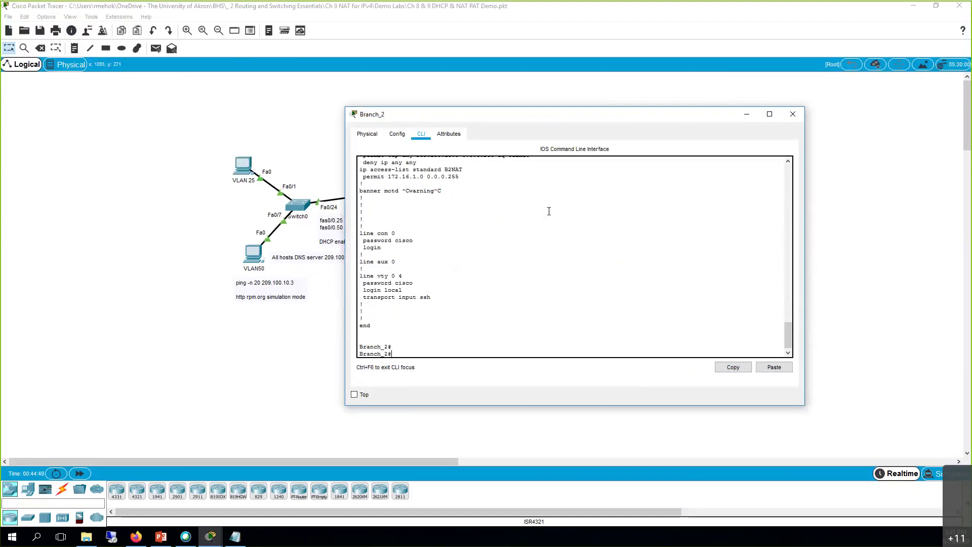
type("sh ip nat tr")
key("Tab")
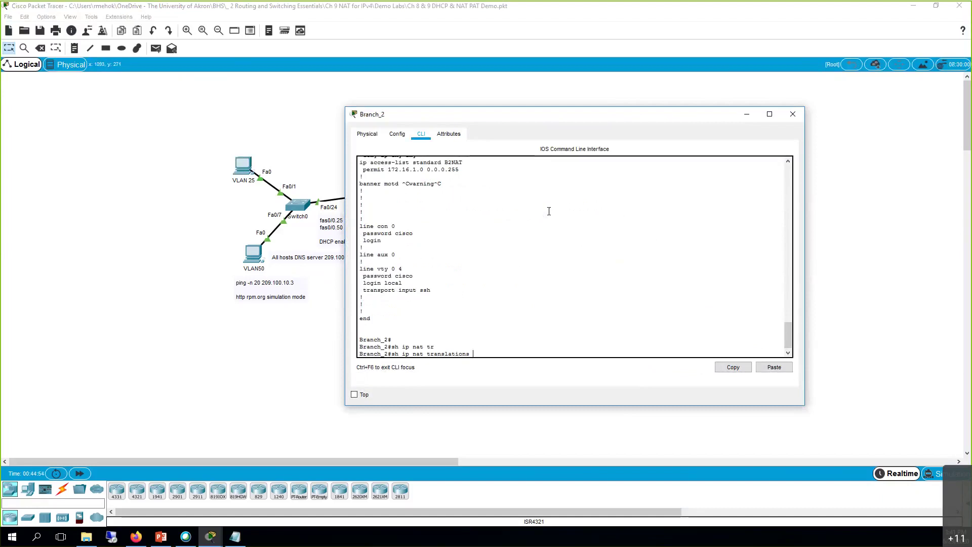
key("Return")
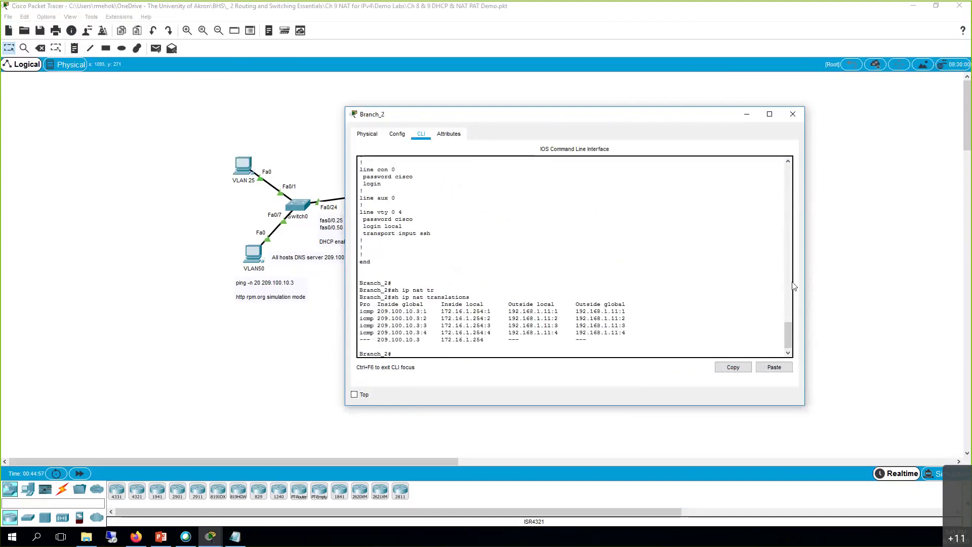
left_click_drag(803, 290, 947, 278)
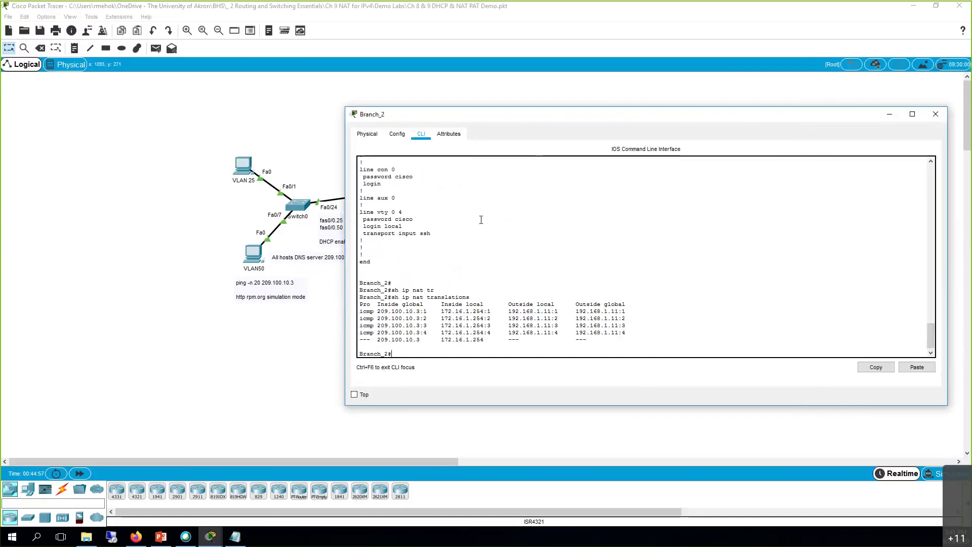
double_click(438, 293)
left_click_drag(438, 292, 437, 298)
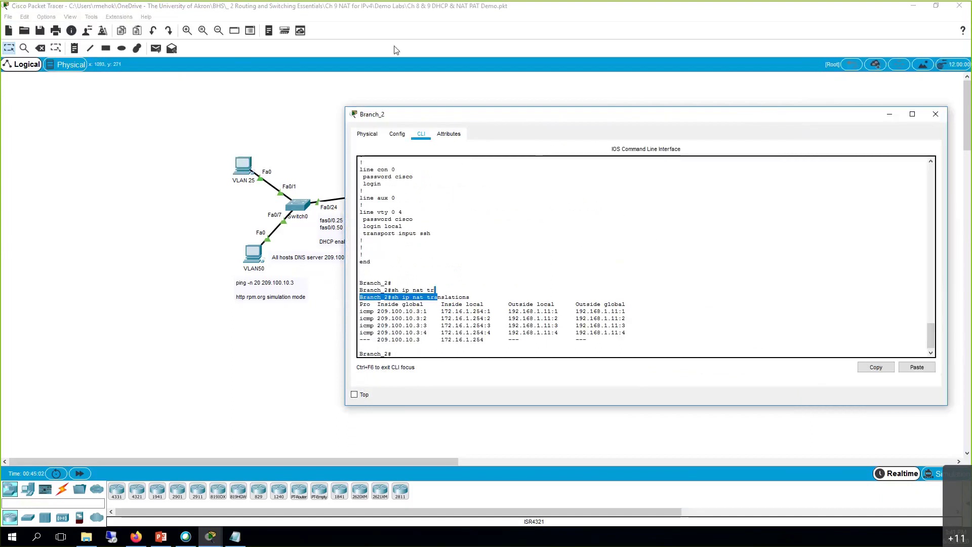
left_click_drag(396, 113, 314, 41)
left_click(317, 238)
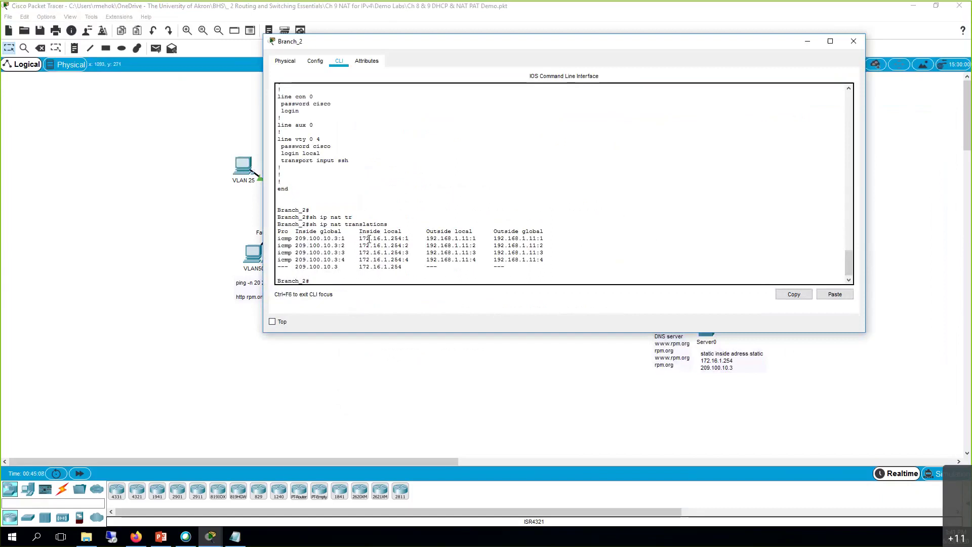
left_click_drag(359, 238, 403, 242)
- From the VLAN50 PC's command prompt, ping the pasted address 209.100.10.3, then close the PC
left_click(807, 42)
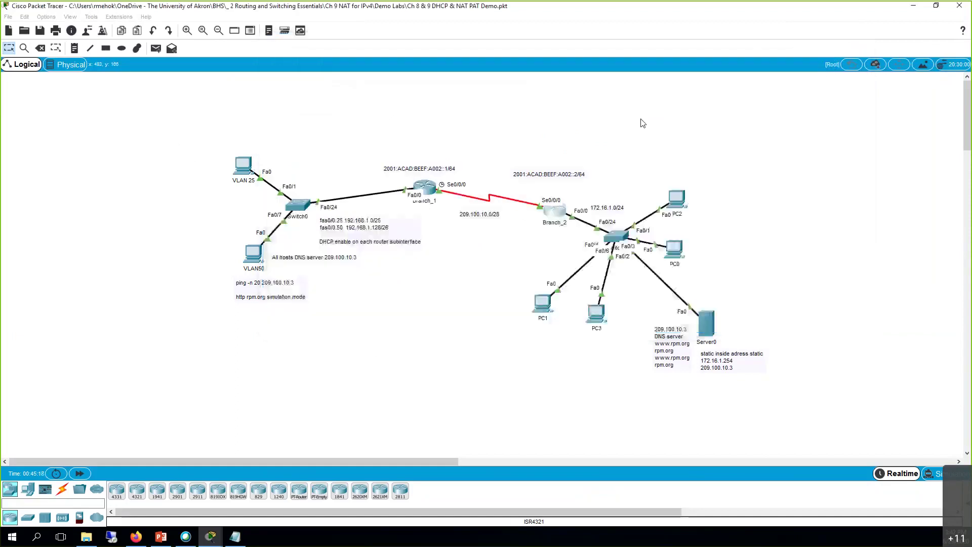
left_click(251, 260)
left_click(427, 134)
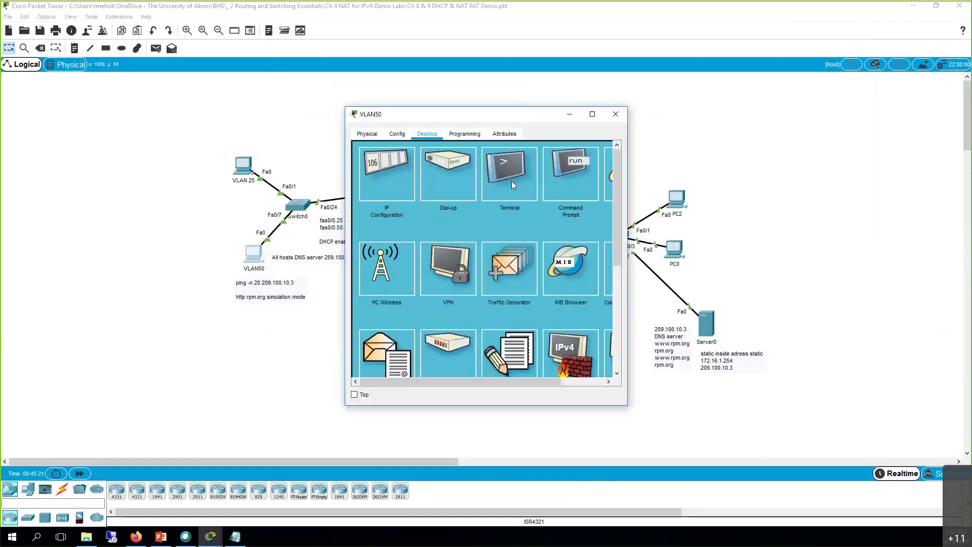
left_click(562, 188)
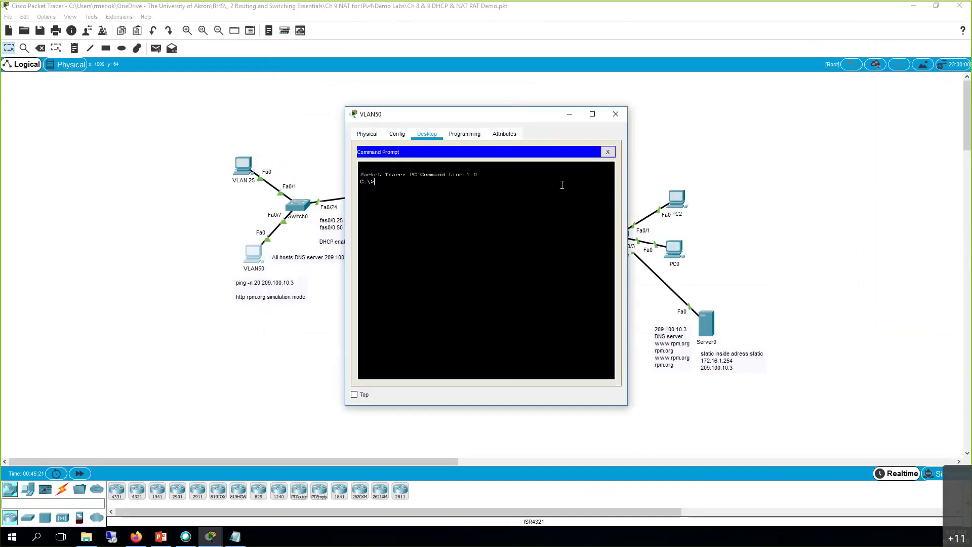
type("ping 192.168.1")
key("BackSpace")
key("BackSpace")
key("BackSpace")
key("BackSpace")
key("BackSpace")
key("BackSpace")
key("BackSpace")
key("BackSpace")
right_click(562, 185)
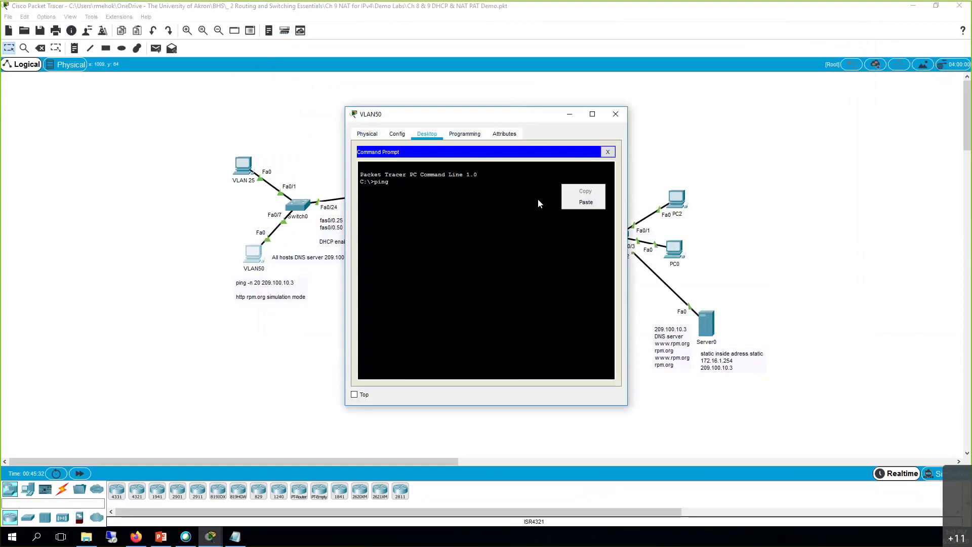
left_click(583, 201)
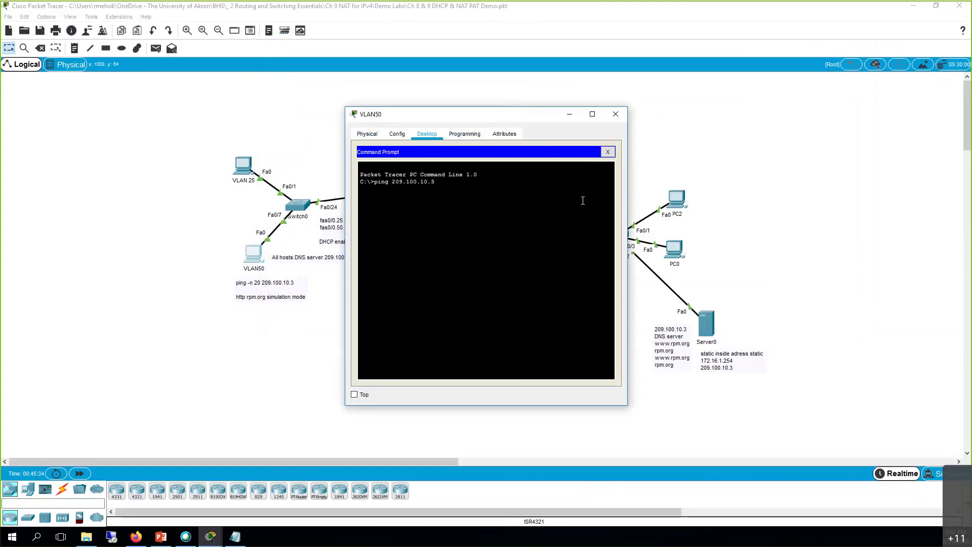
key("Return")
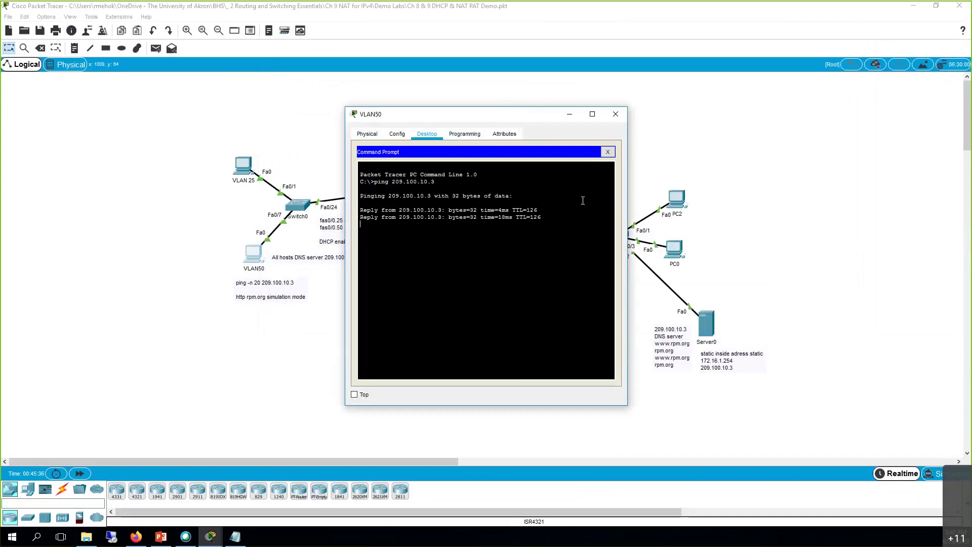
left_click(616, 114)
- Rerun show ip nat translations on Branch_2 and widen the window to show the 192.168.1.141 entries
left_click(551, 210)
key("Return")
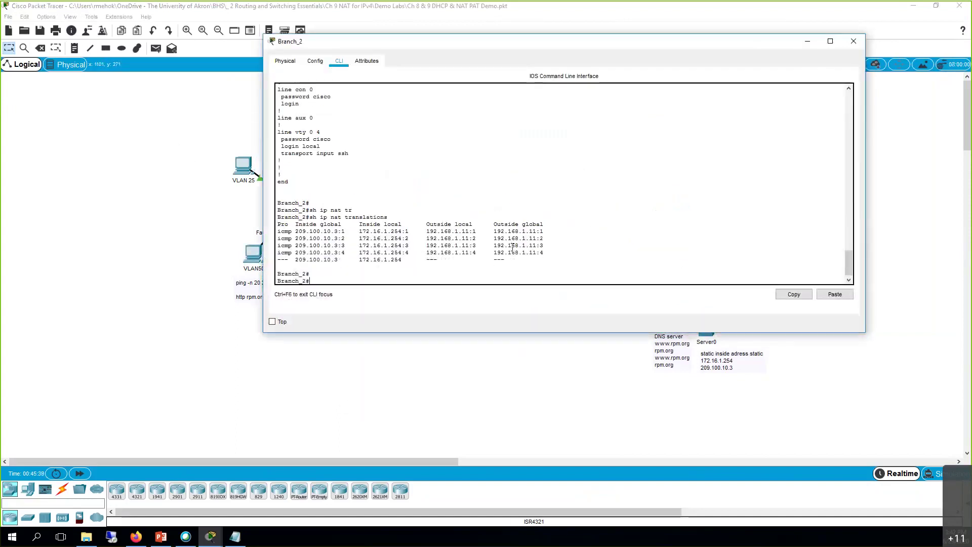
key("Up")
key("Return")
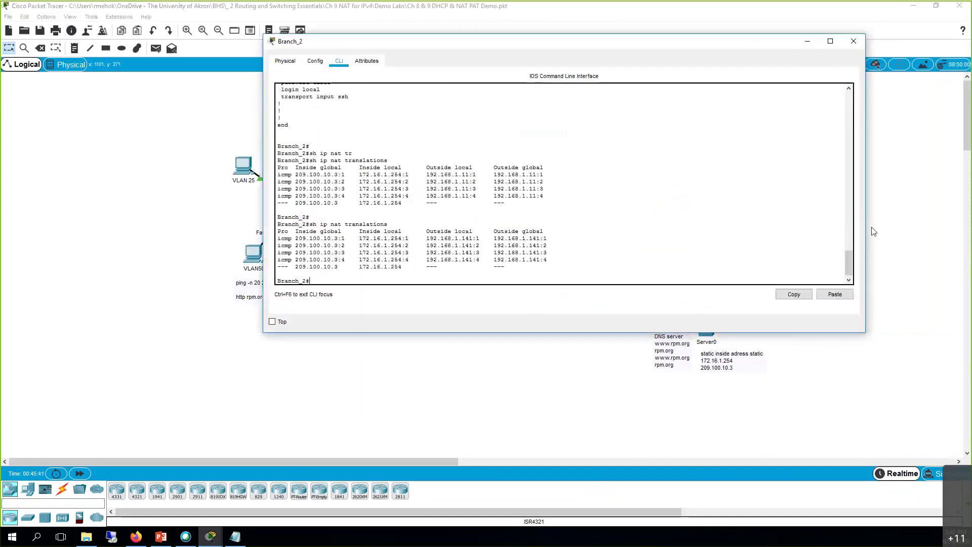
left_click_drag(865, 232, 940, 218)
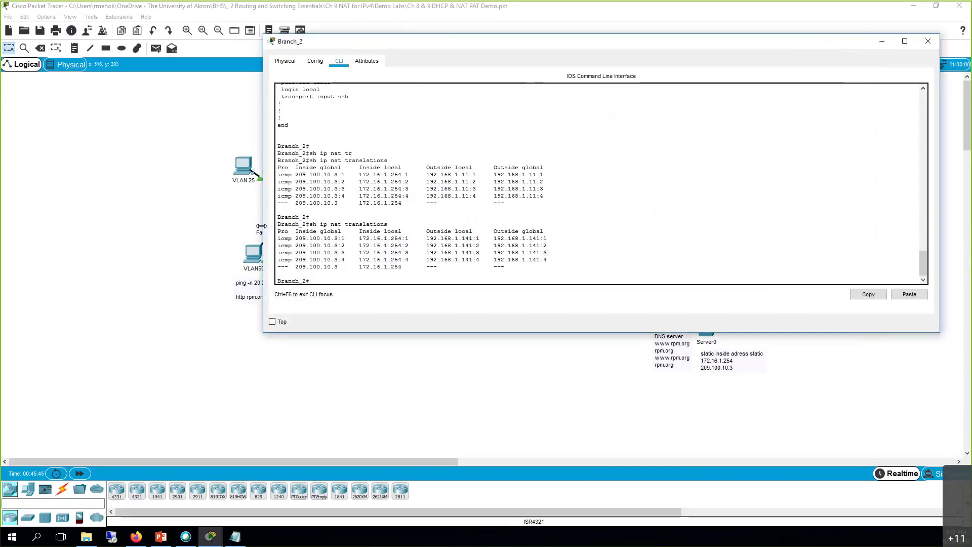
left_click_drag(179, 242, 177, 242)
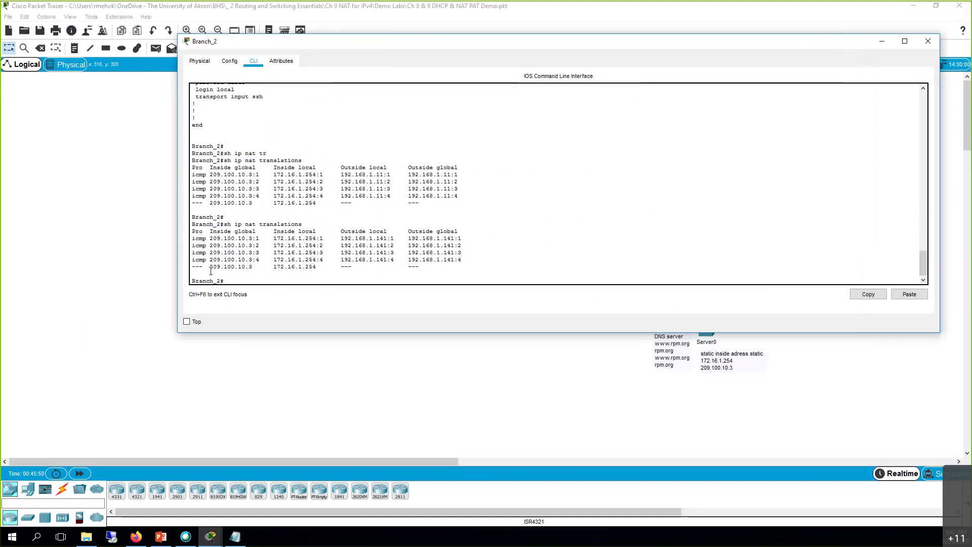
- Rerun the VLAN 25 PC's ping to 209.100.10.3 with -n 100
left_click(175, 282)
left_click(248, 172)
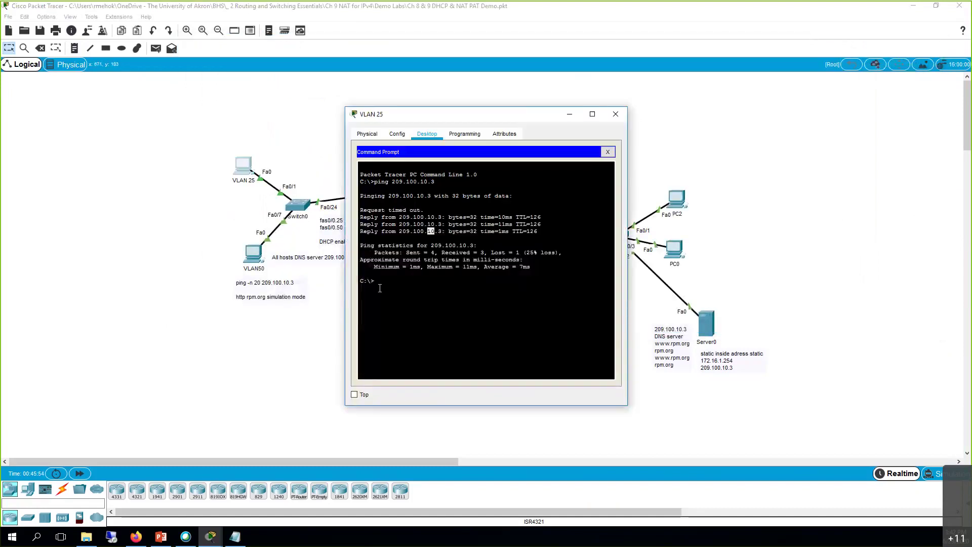
key("Up")
type("-n 100")
key("Return")
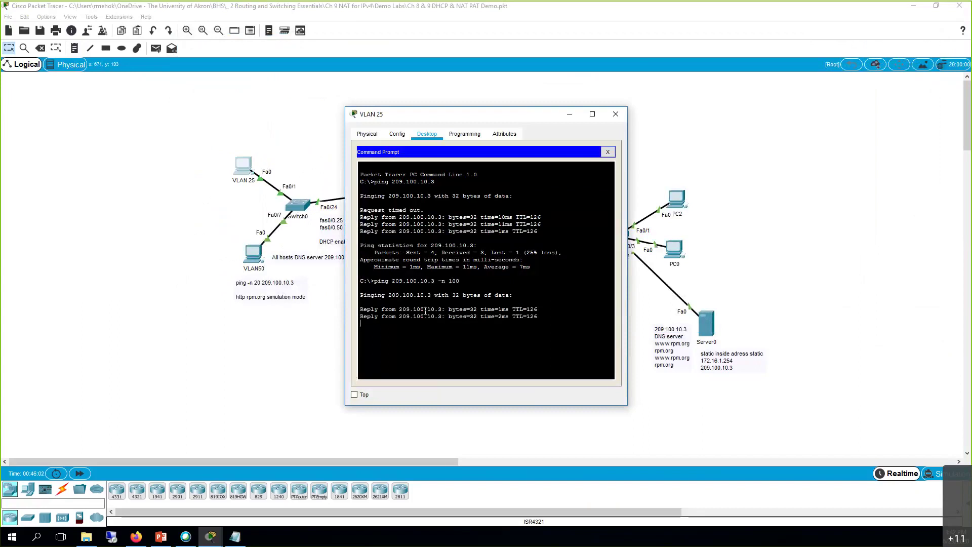
- Rerun the VLAN50 PC's ping to 209.100.10.3 with -n 100
left_click(252, 259)
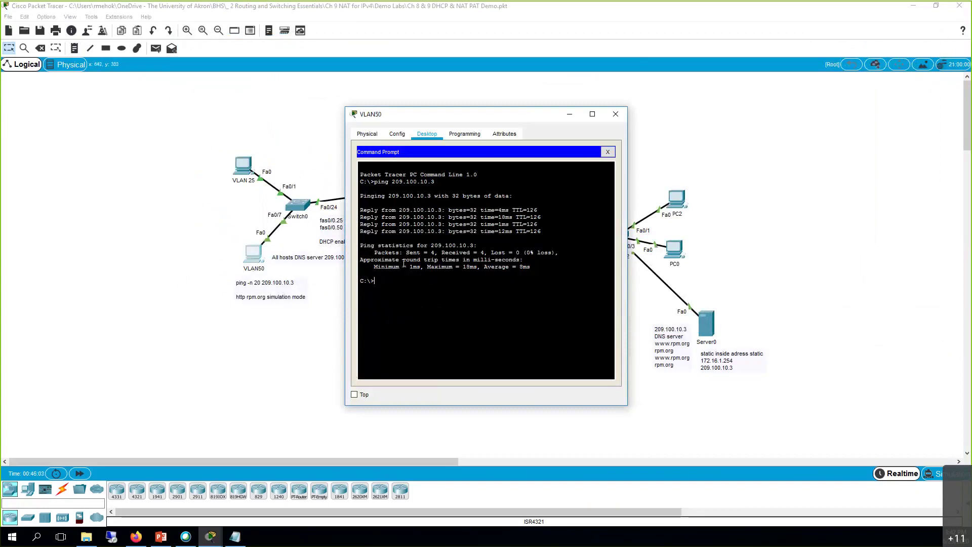
key("Up")
type("-n 100")
key("Return")
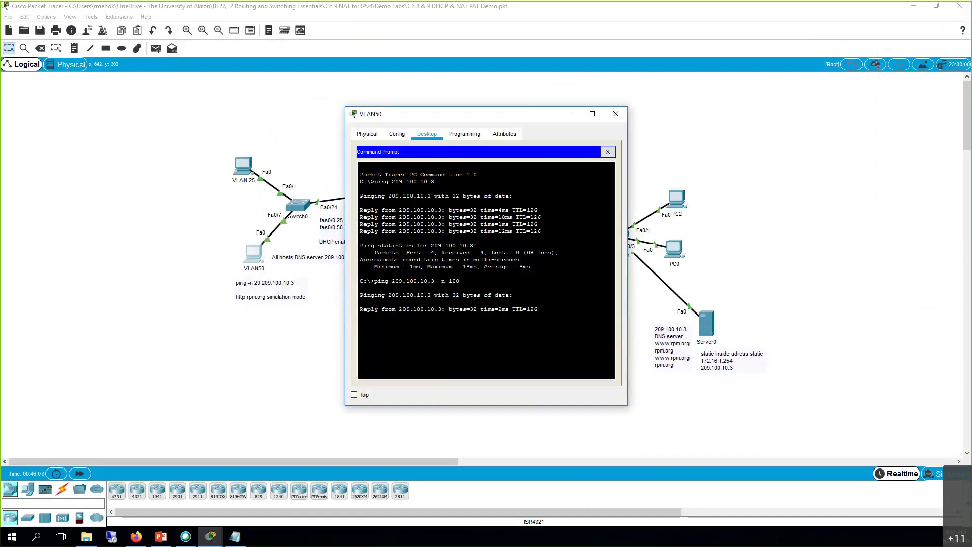
- Return to Branch_2's CLI and rerun 'sh ip nat translations'
left_click(668, 228)
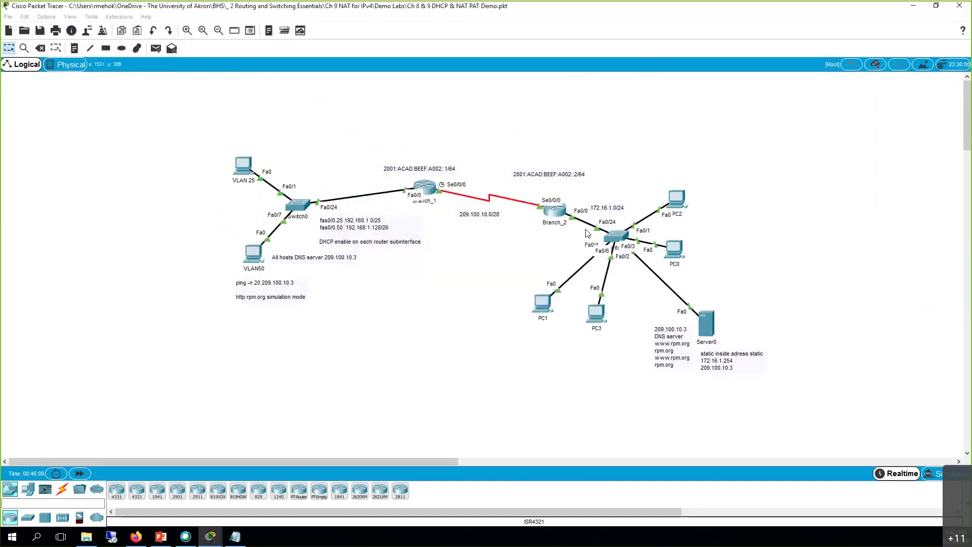
left_click(557, 218)
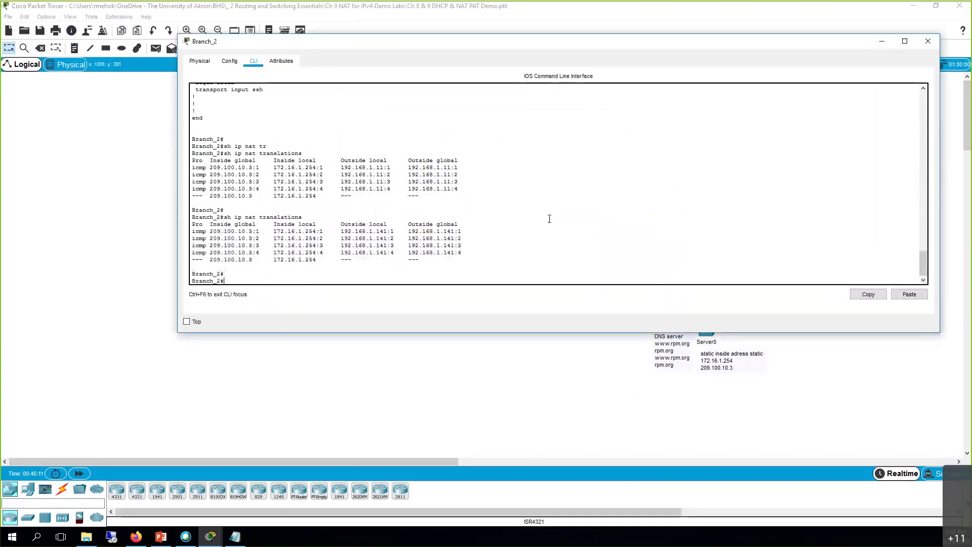
key("Up")
key("Return")
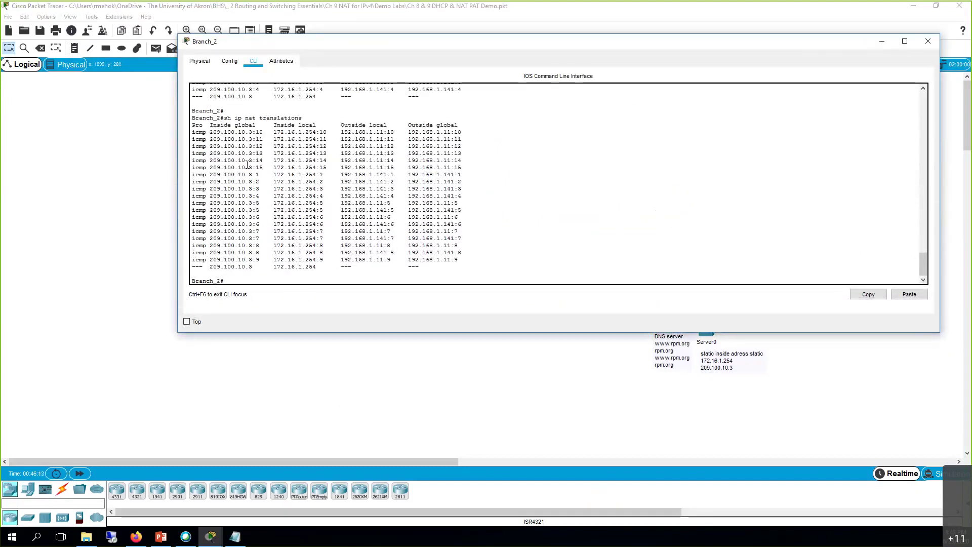
- Rerun the NAT translations listing twice, paging through the growing table
key("Up")
key("Return")
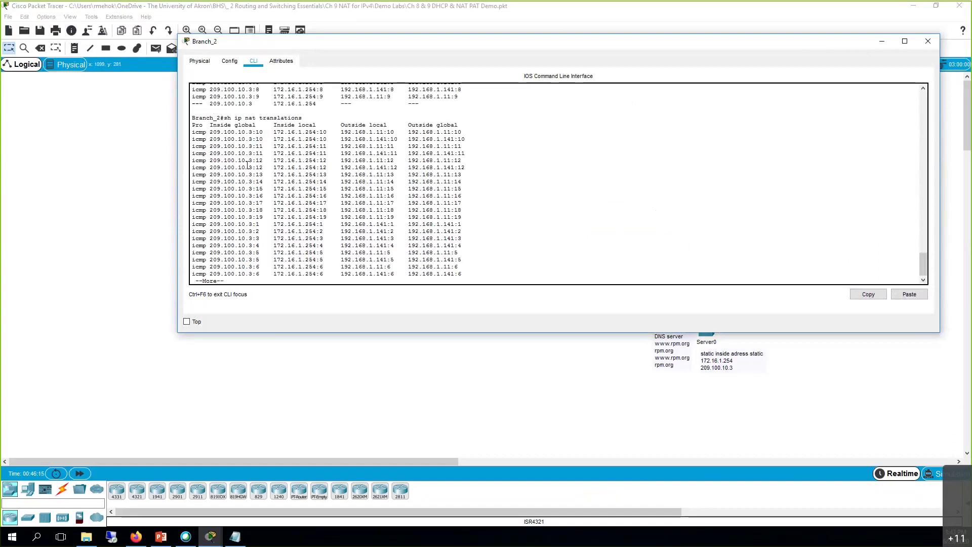
key("space")
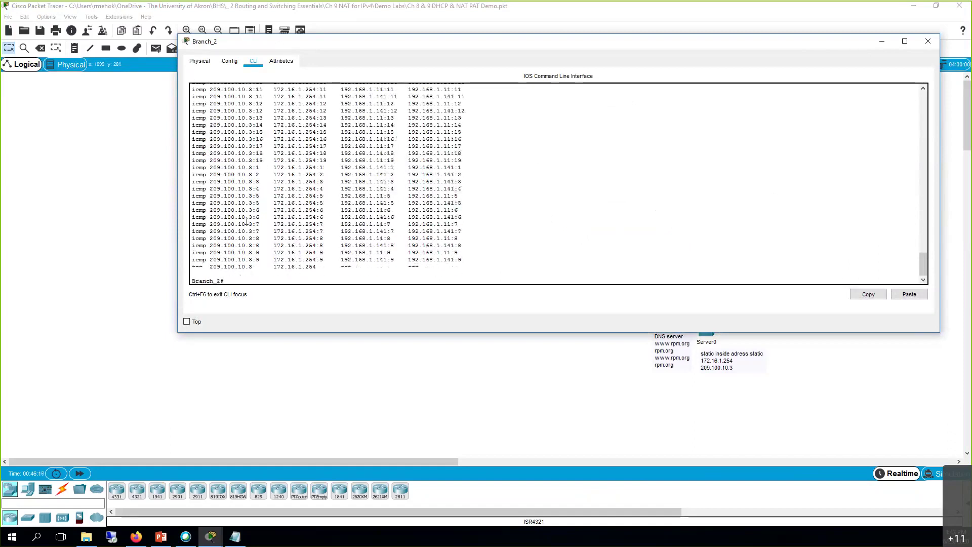
key("Return")
key("Up")
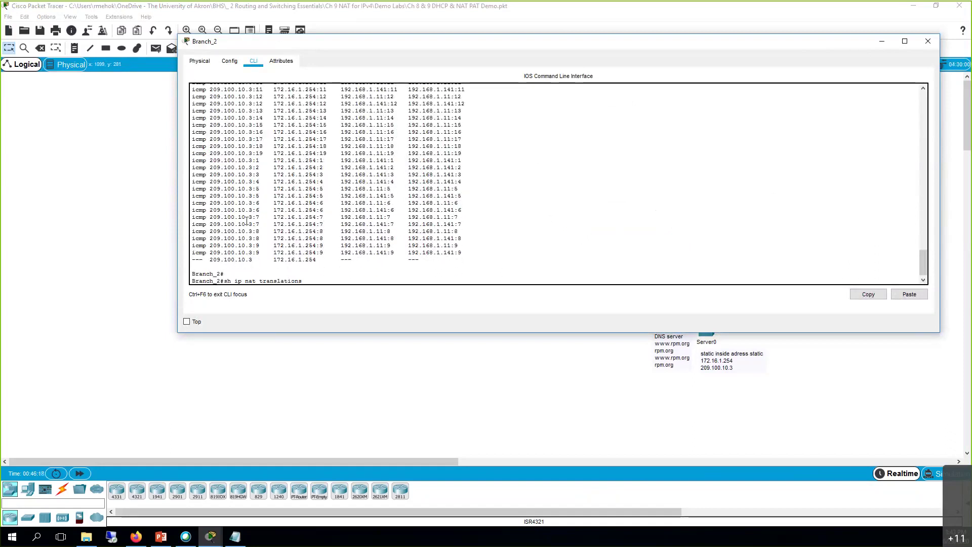
key("Return")
key("space")
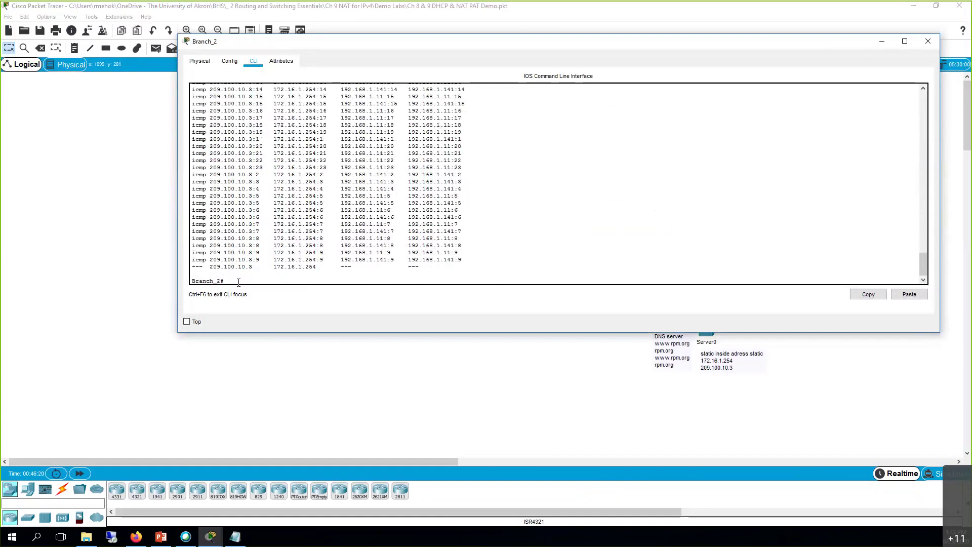
key("Return")
- Review the ICMP entries from 192.168.1.11 and 192.168.1.141, then close the Branch_2 window
key("Up")
key("Return")
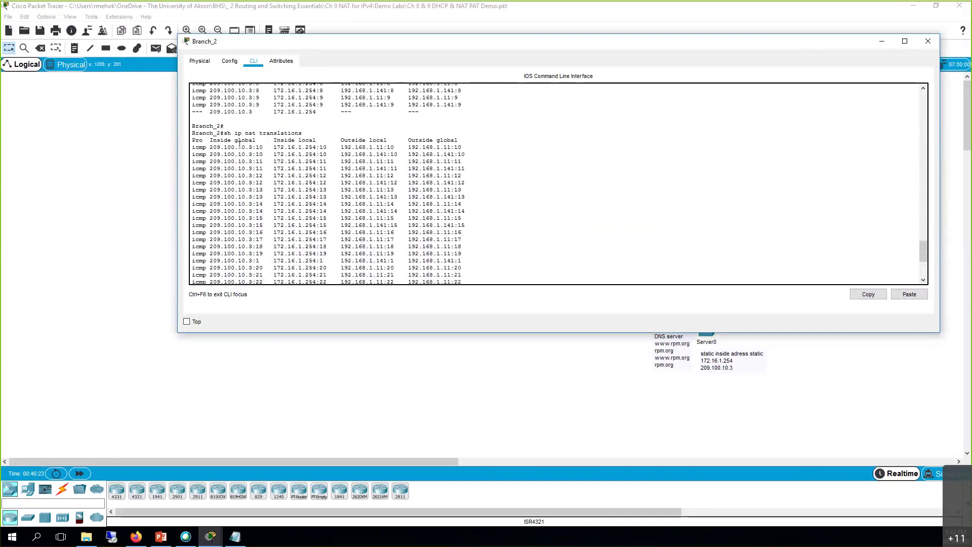
left_click_drag(224, 133, 252, 267)
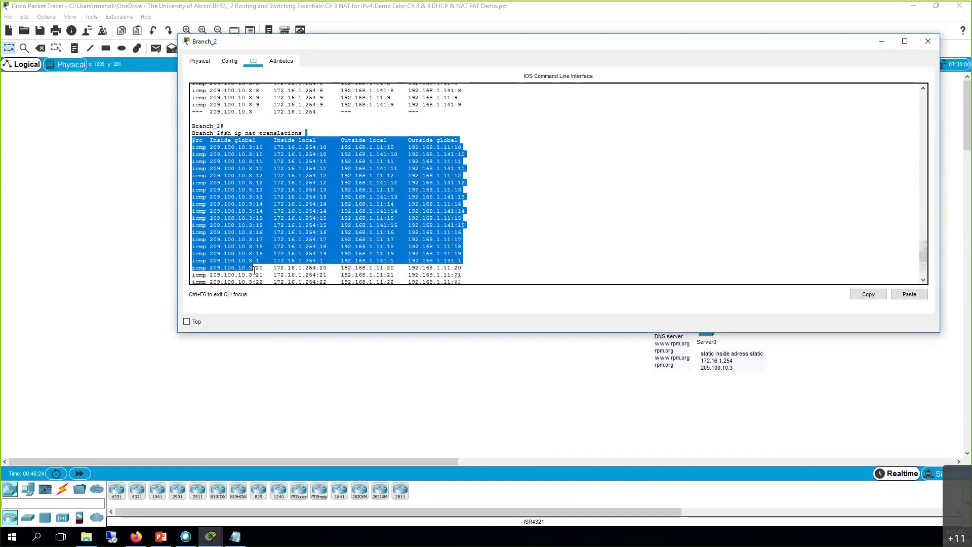
scroll(255, 271, "down", 6)
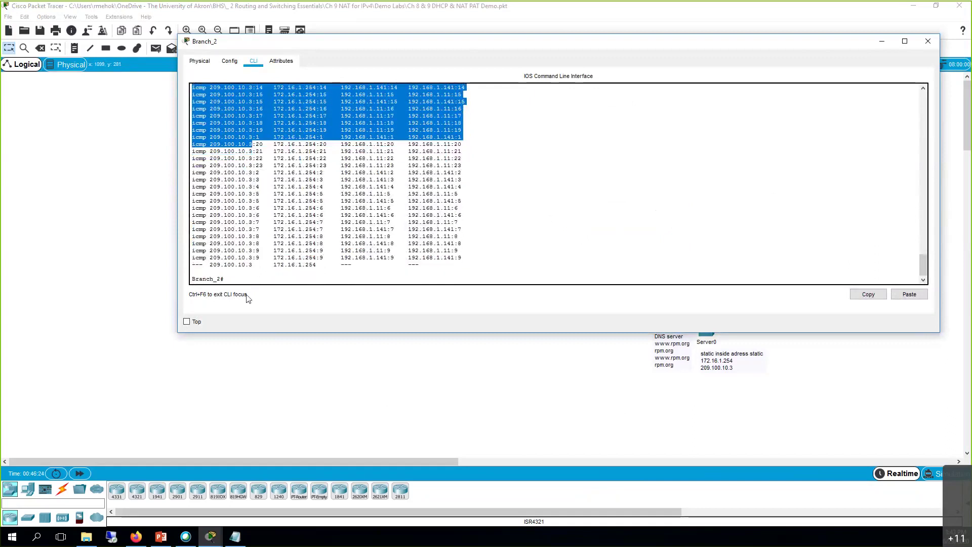
left_click(80, 463)
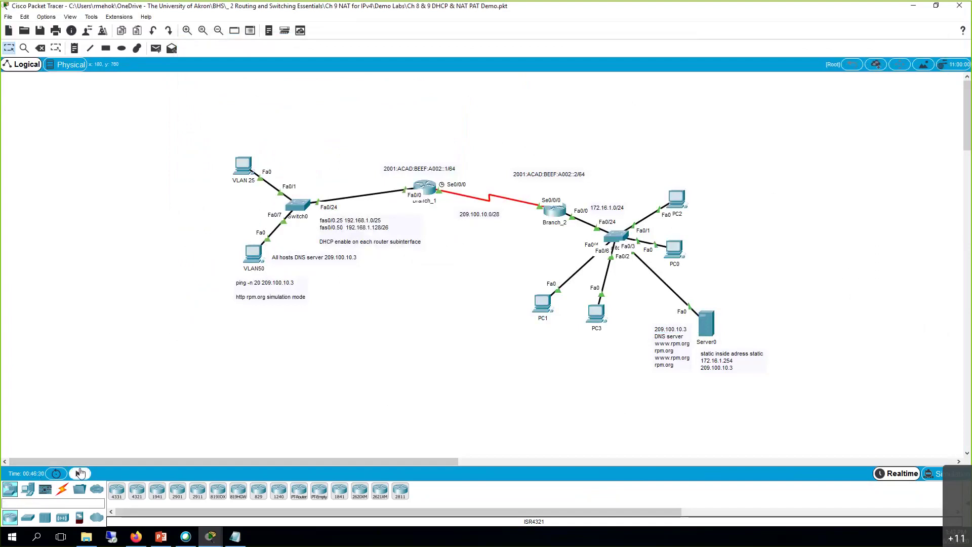
- Advance simulation time, run 'sh ip nat translations' on Branch_2 showing only the static 209.100.10.3 entry, and close it
left_click(79, 473)
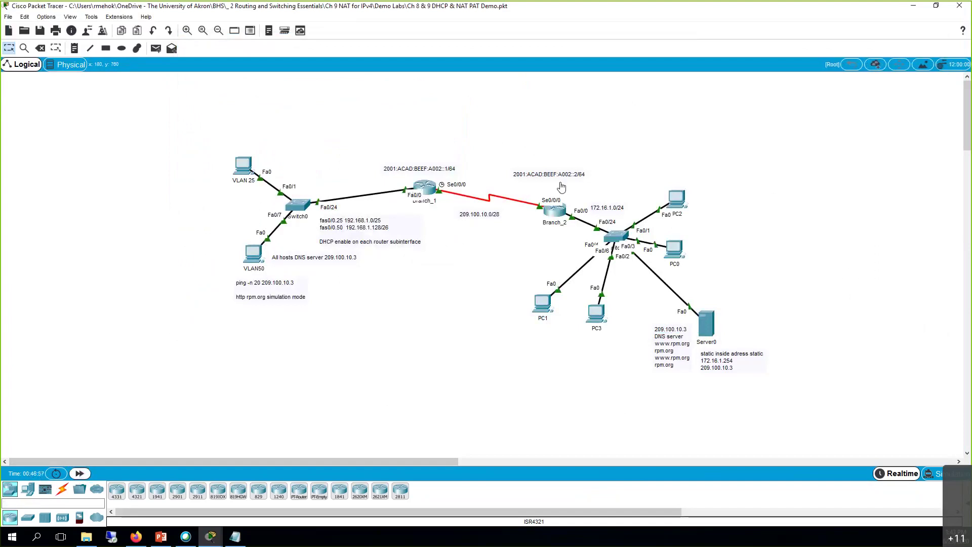
left_click(554, 209)
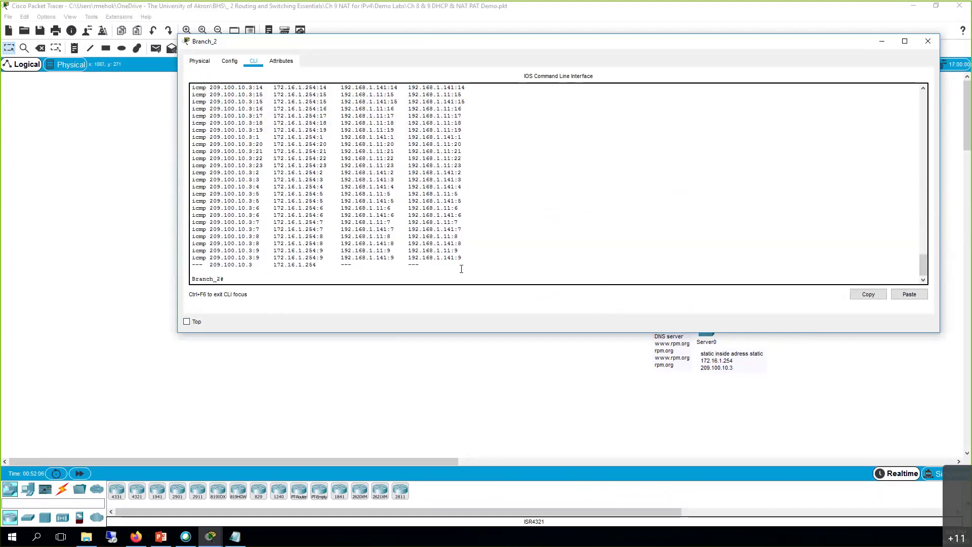
type("sh ip nat translations")
key("Return")
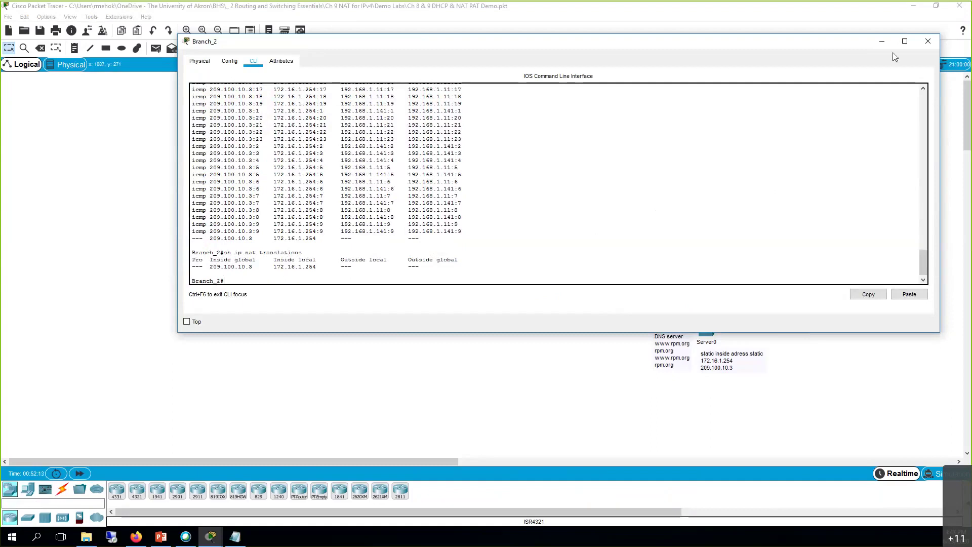
left_click(928, 42)
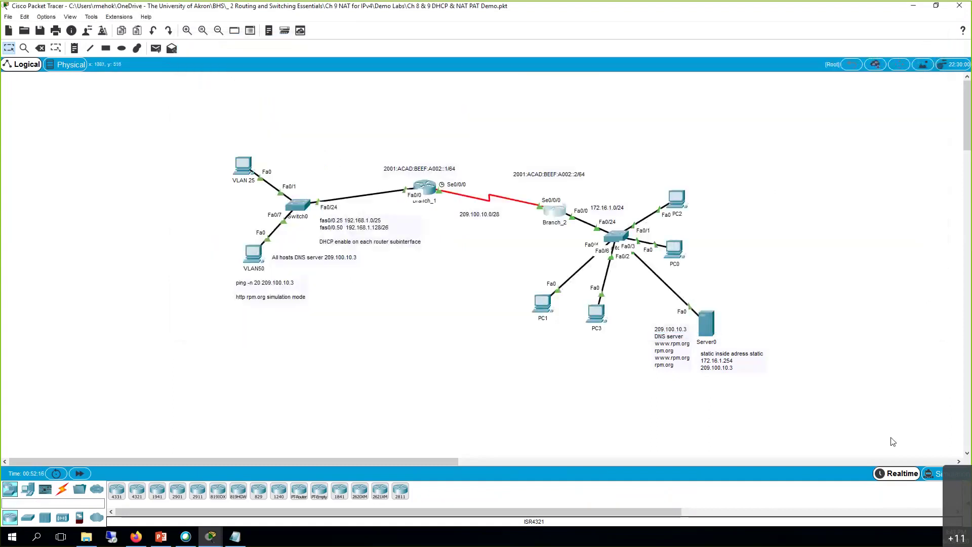
- Switch to simulation mode, widen the event panel and set playback speed near maximum
left_click(935, 473)
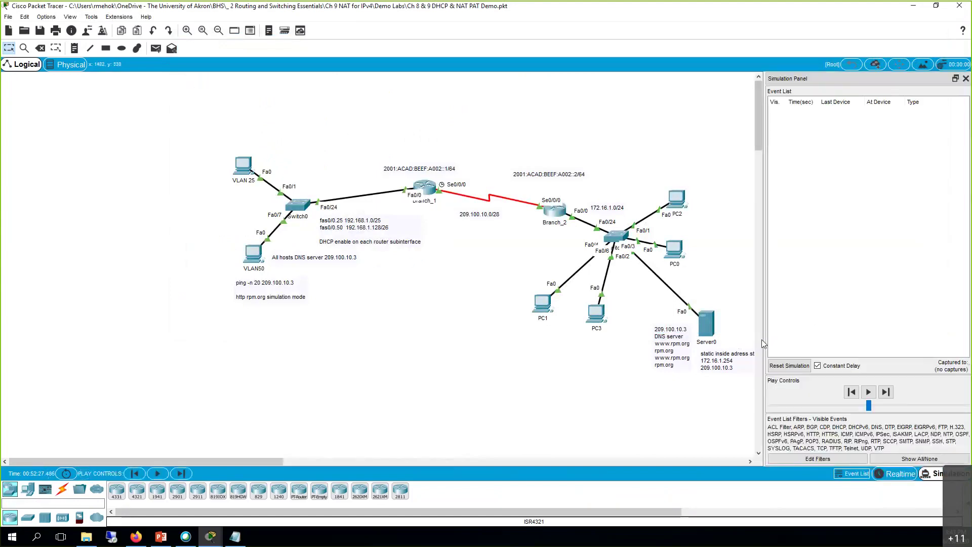
left_click_drag(767, 339, 587, 341)
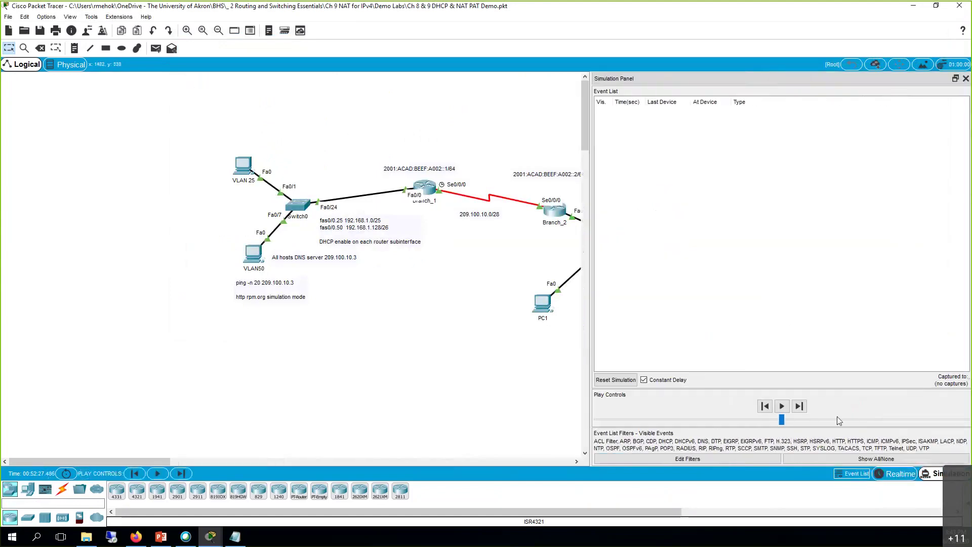
left_click(941, 419)
left_click(941, 419)
left_click(968, 419)
- Ping 209.100.10.3 from the VLAN 25 PC, dropping the 100-packet count
left_click(247, 168)
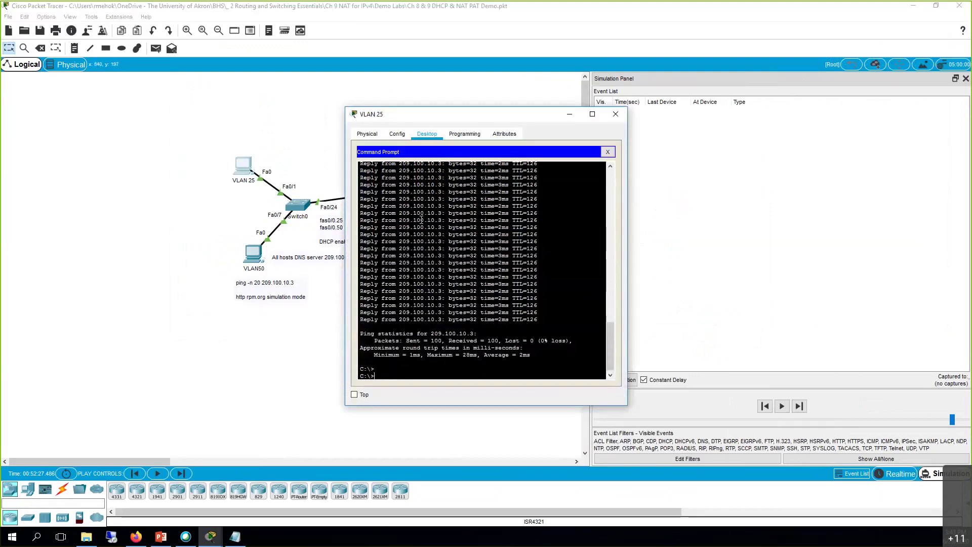
key("Up")
key("BackSpace")
key("BackSpace")
key("BackSpace")
key("BackSpace")
key("BackSpace")
key("BackSpace")
key("BackSpace")
key("Return")
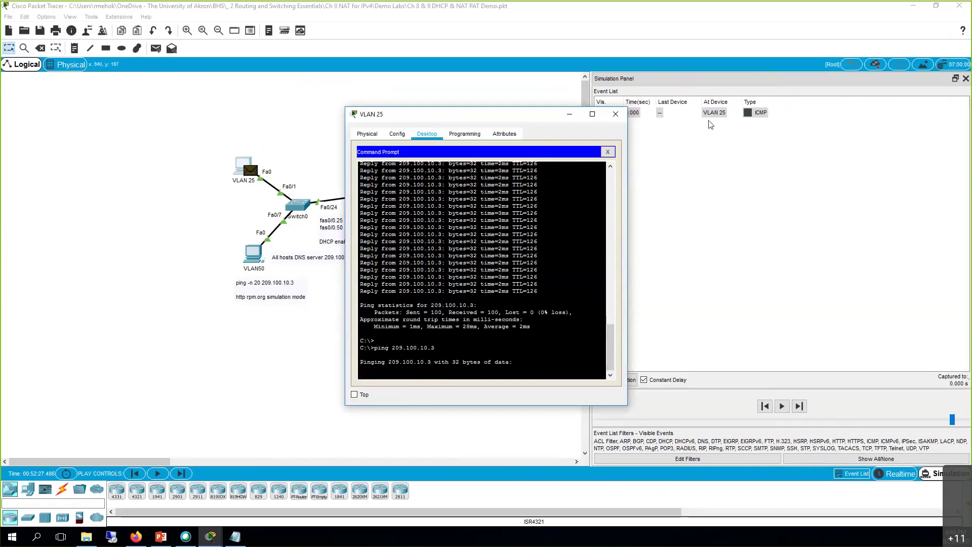
left_click(615, 114)
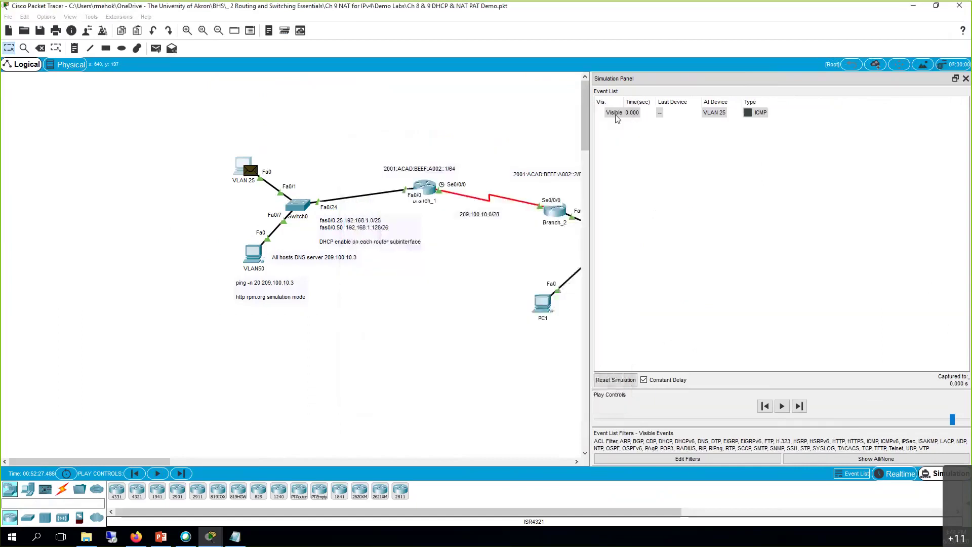
- Play the simulation and inspect the ICMP packet at VLAN 25 and at Branch_1
left_click(748, 113)
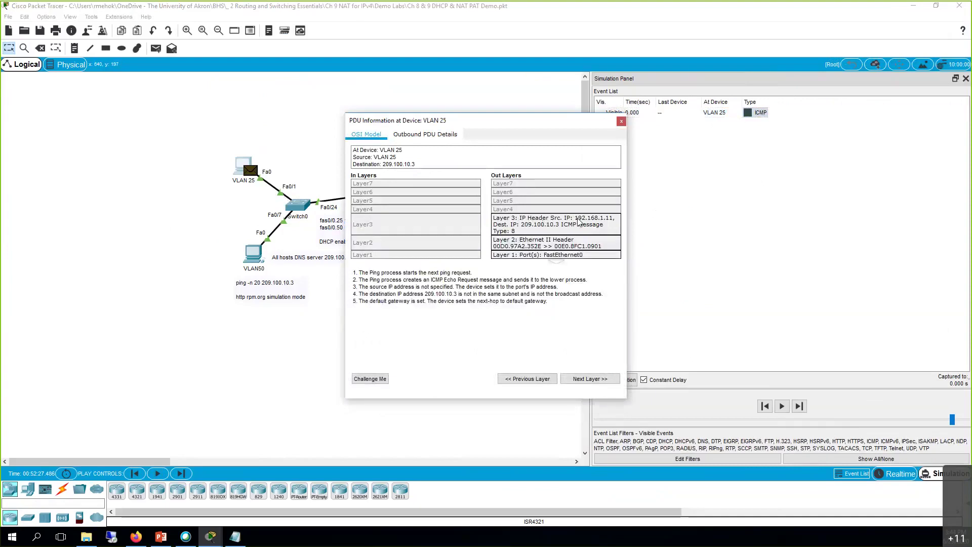
left_click(621, 121)
left_click(787, 407)
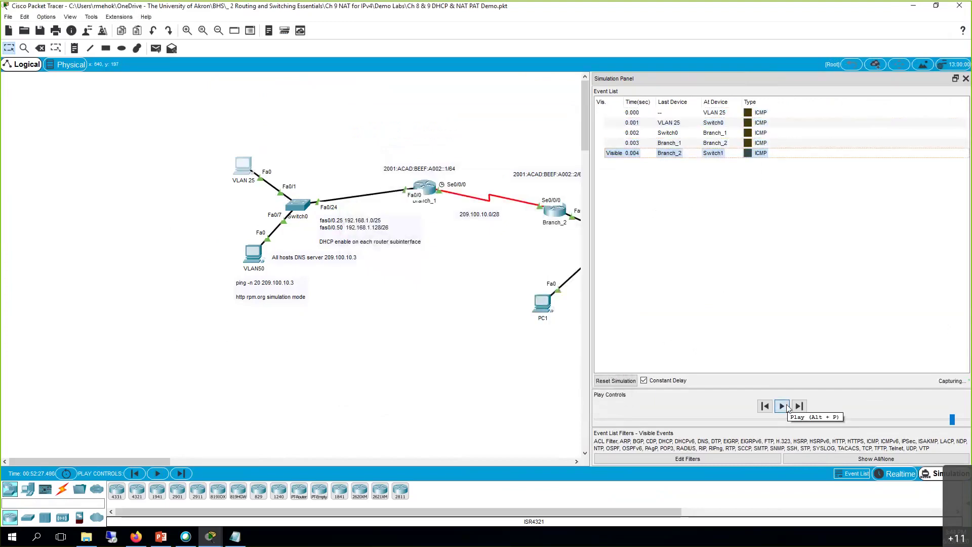
left_click(746, 154)
left_click(748, 143)
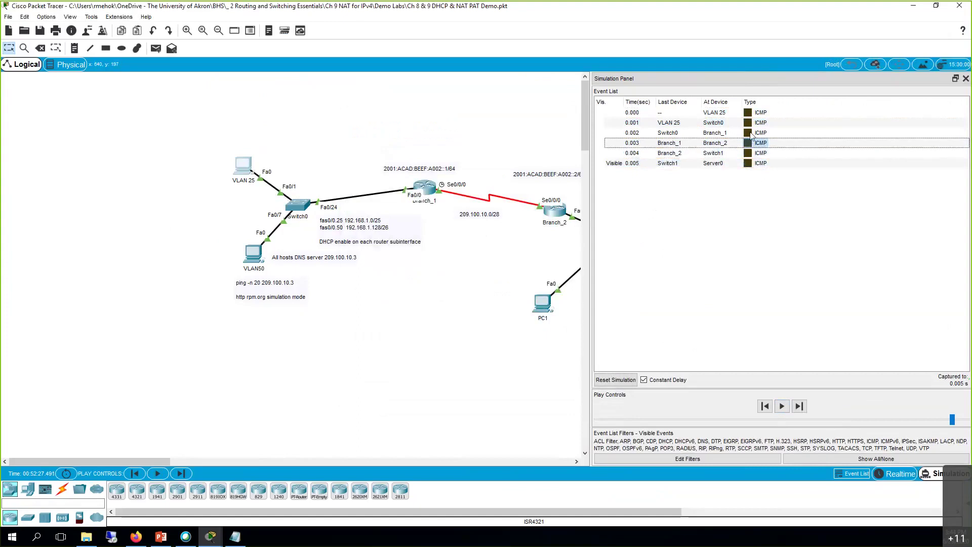
left_click(749, 133)
left_click(749, 133)
left_click(749, 133)
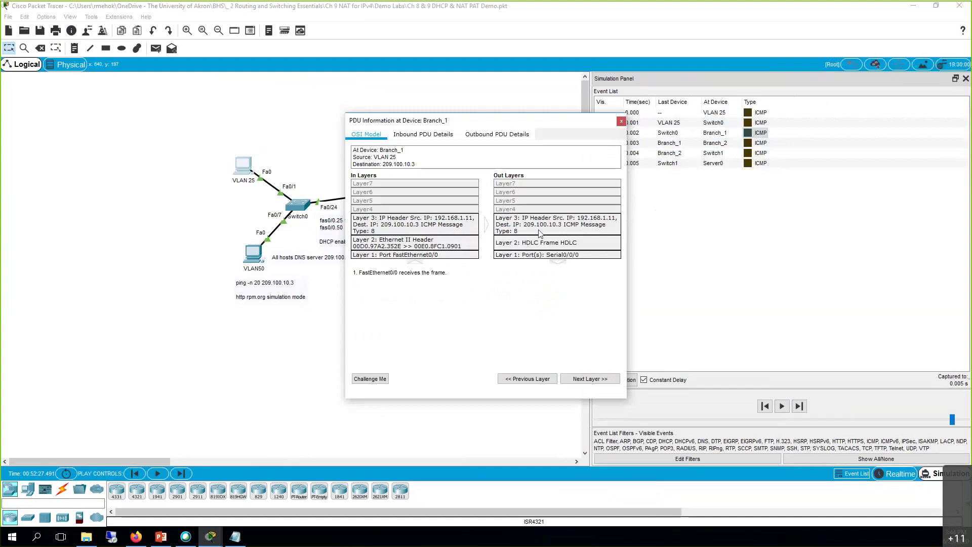
left_click(621, 121)
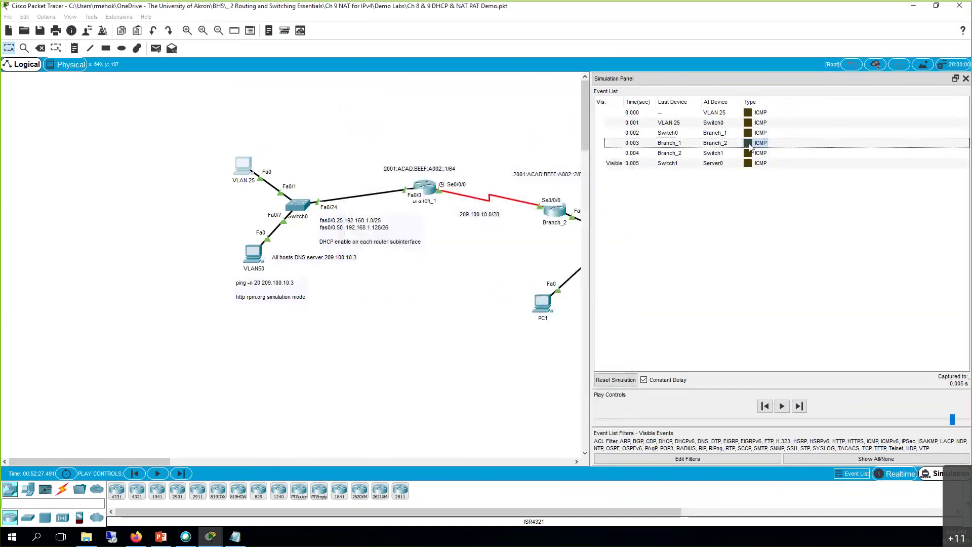
- Inspect Branch_2's translated destination 172.16.1.254 and the packet arriving at Server0
left_click(533, 193)
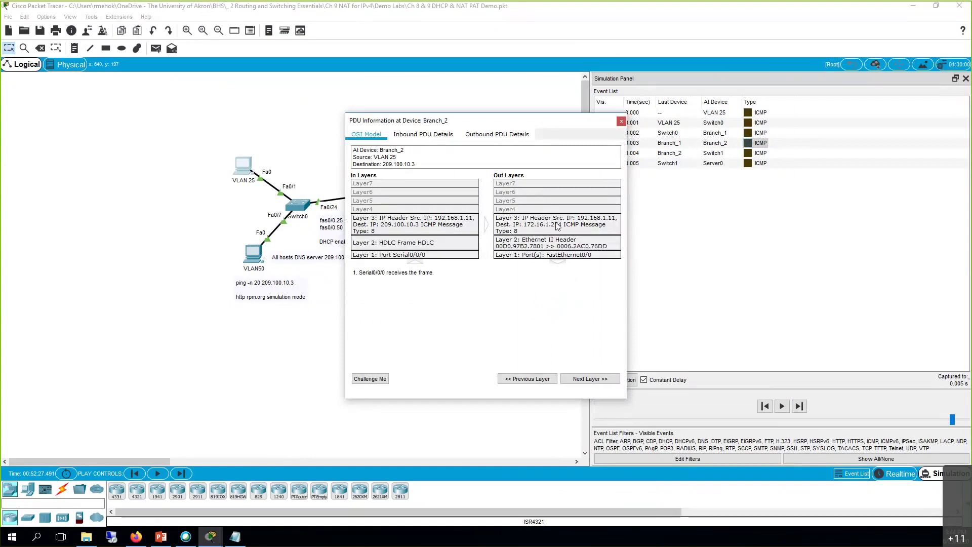
left_click(557, 225)
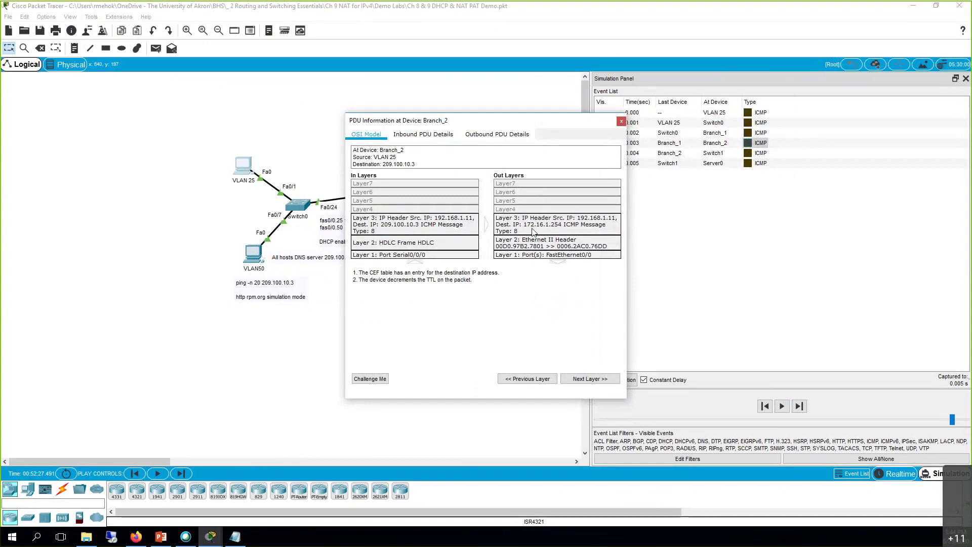
left_click(620, 122)
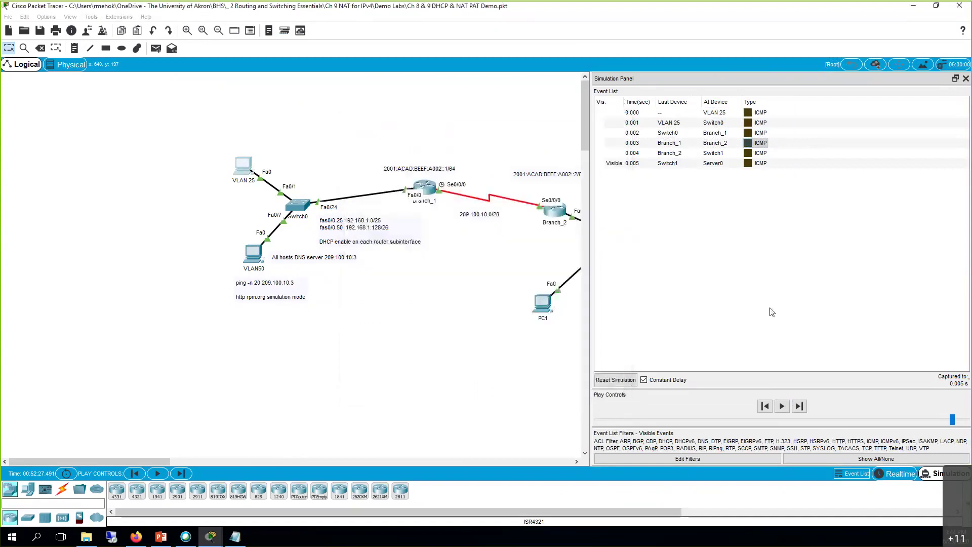
left_click(749, 165)
left_click(749, 166)
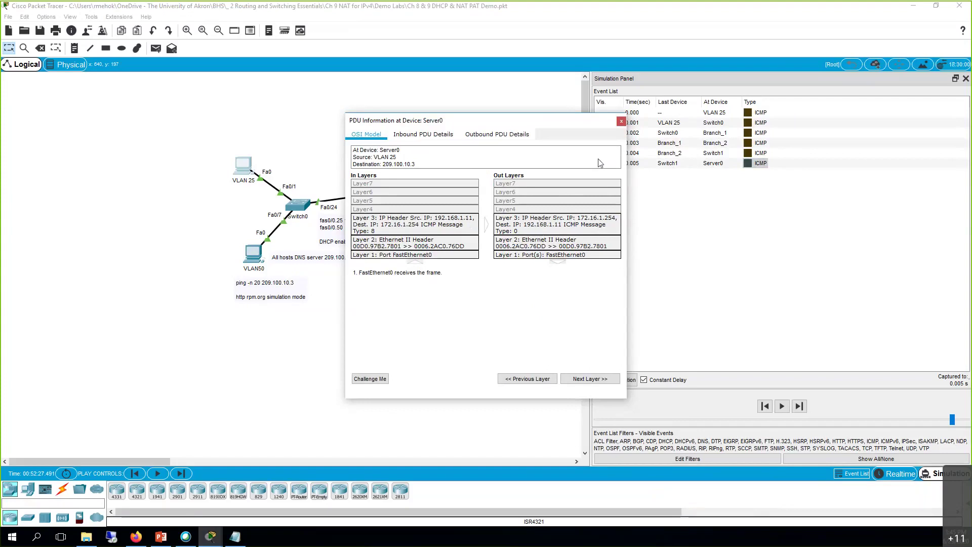
- Capture the echo reply and inspect it at Branch_1: source 209.100.10.3, destination 192.168.1.11
left_click(622, 121)
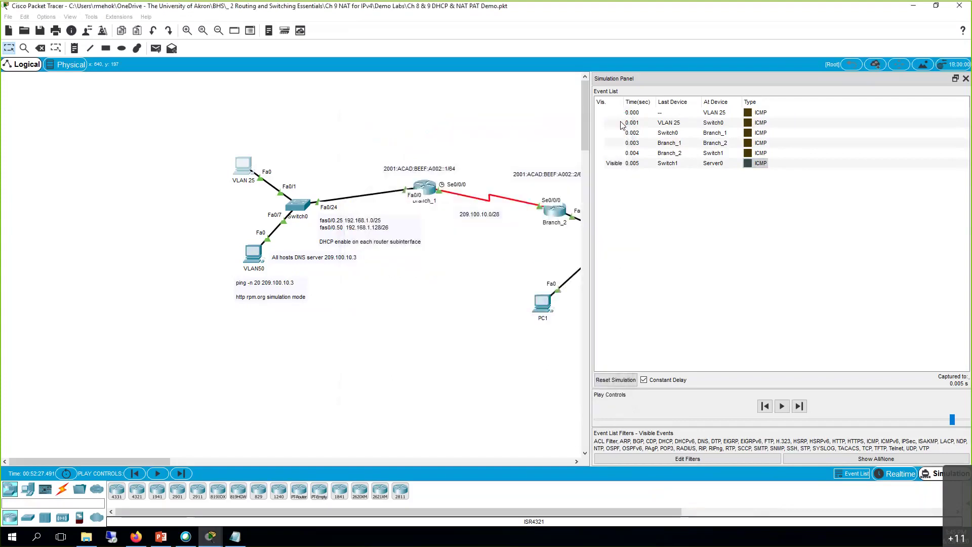
left_click(783, 407)
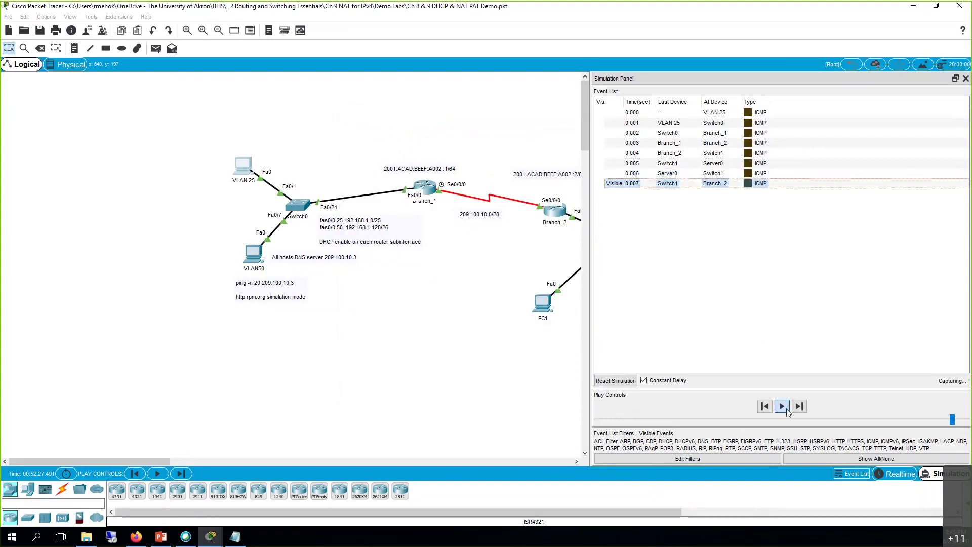
left_click(783, 407)
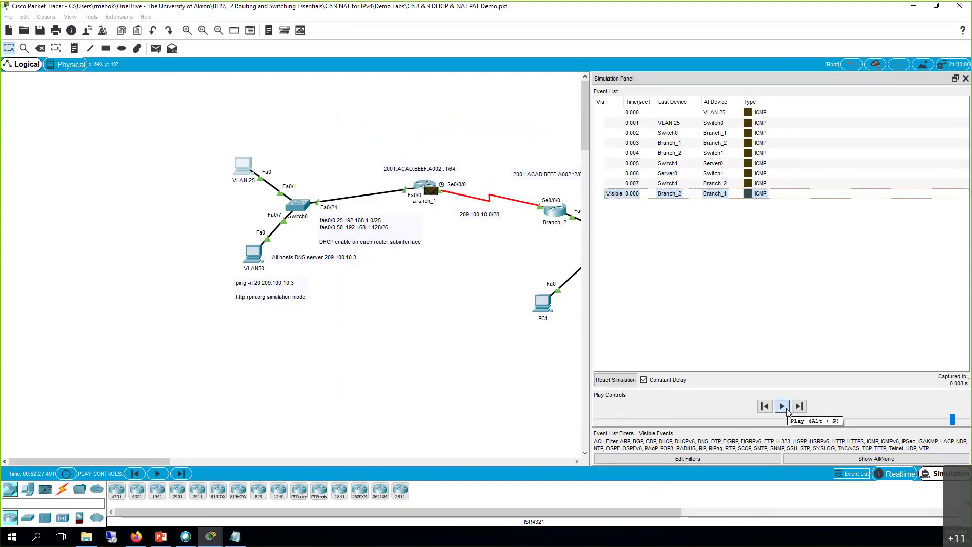
left_click(749, 196)
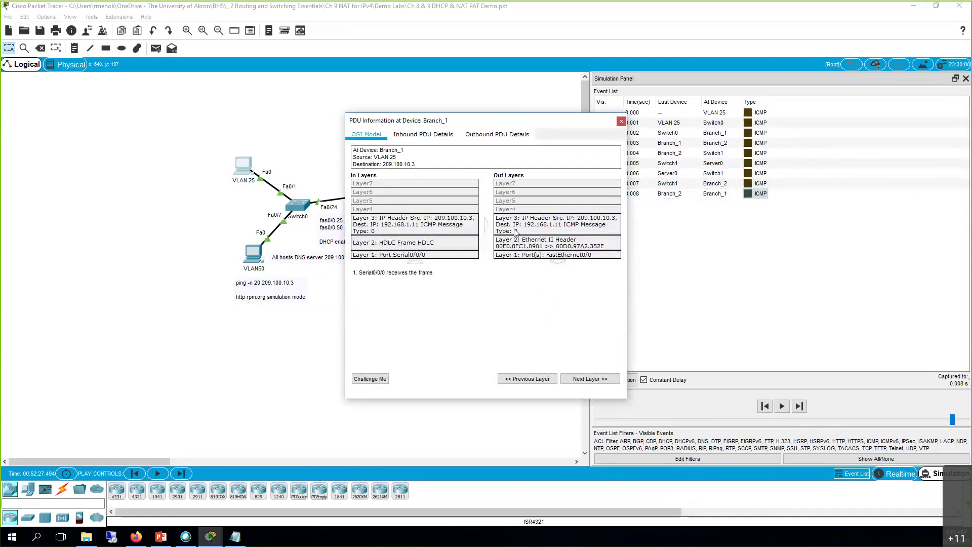
left_click(440, 223)
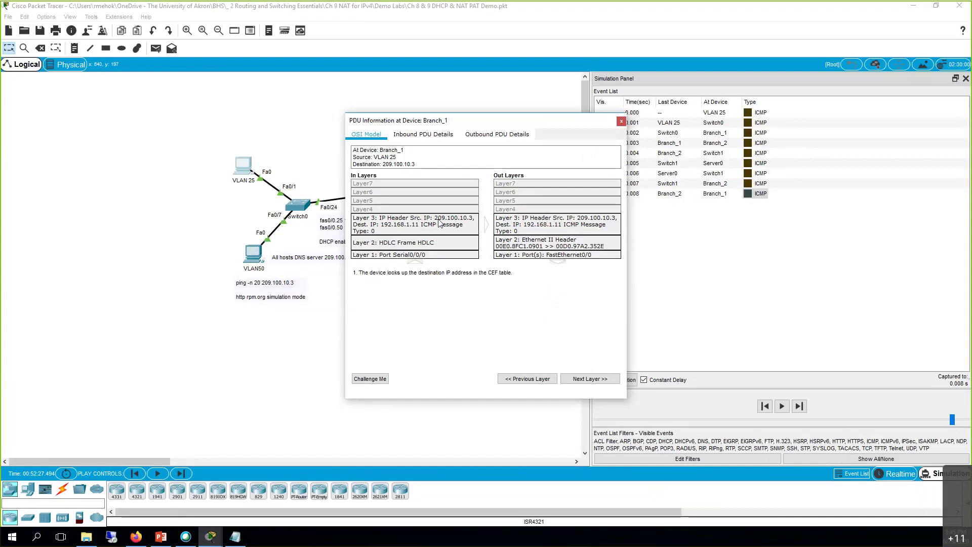
left_click(621, 121)
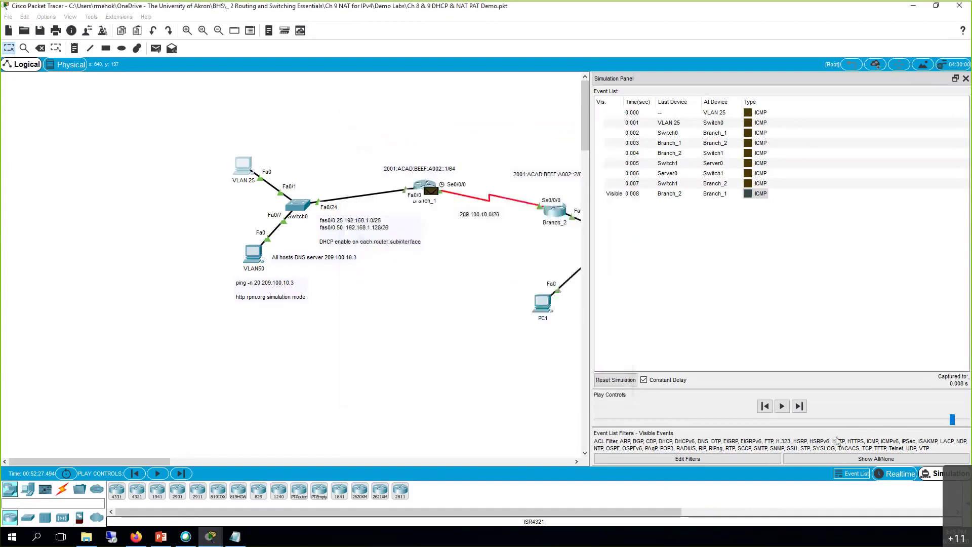
- Return to realtime mode and review Server0's DNS service records
left_click(899, 481)
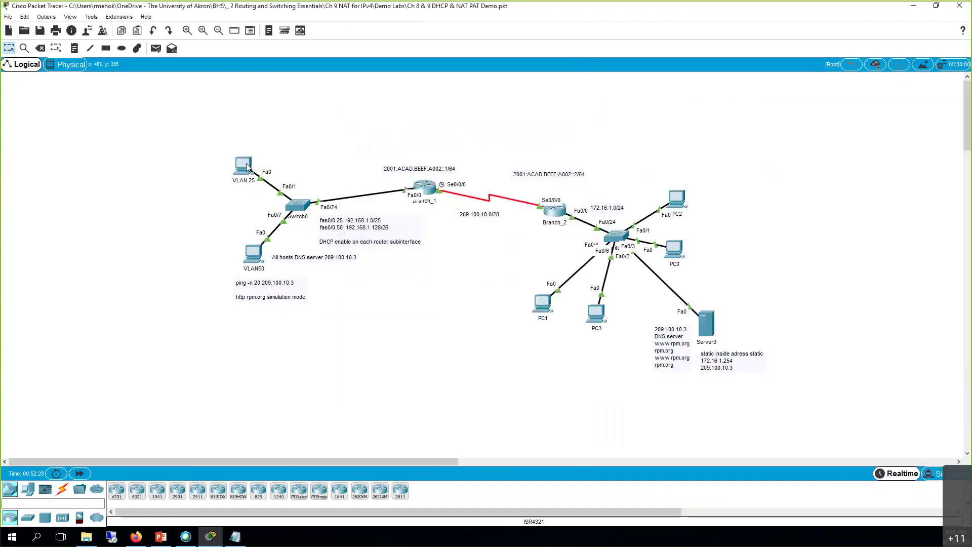
left_click(710, 321)
left_click(428, 134)
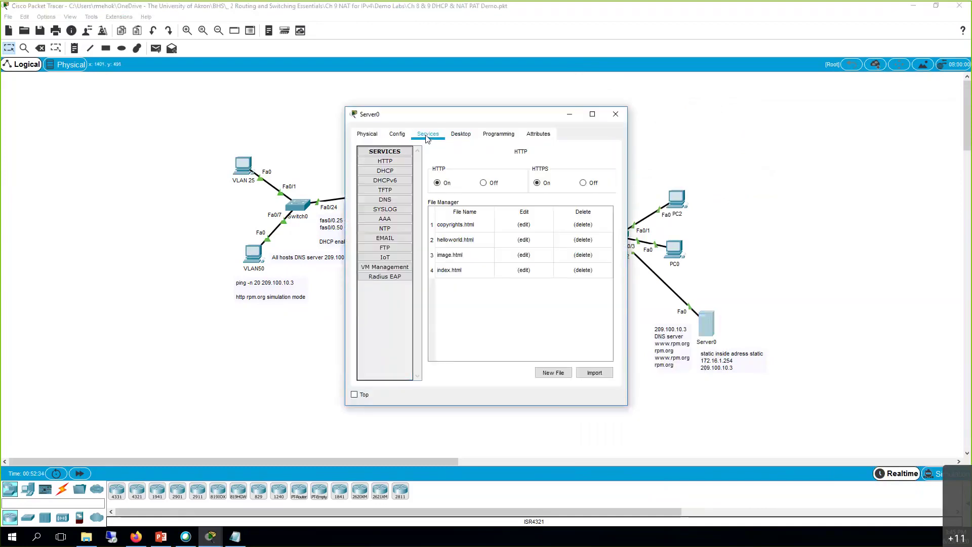
left_click(401, 200)
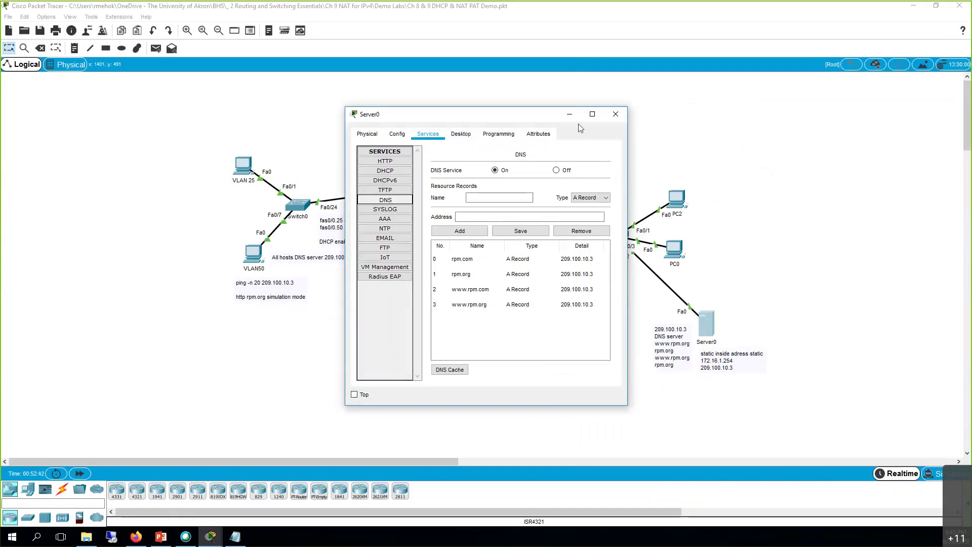
left_click(615, 114)
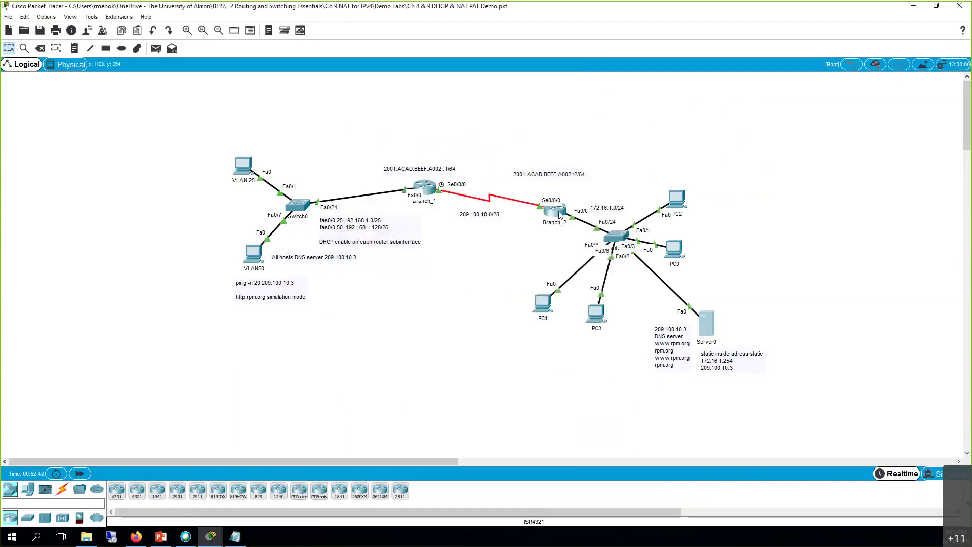
- Highlight 172.16.1.254 and 209.100.10.3 in Branch_2's 'ip nat inside source static' line
left_click(560, 216)
scroll(447, 207, "up", 3)
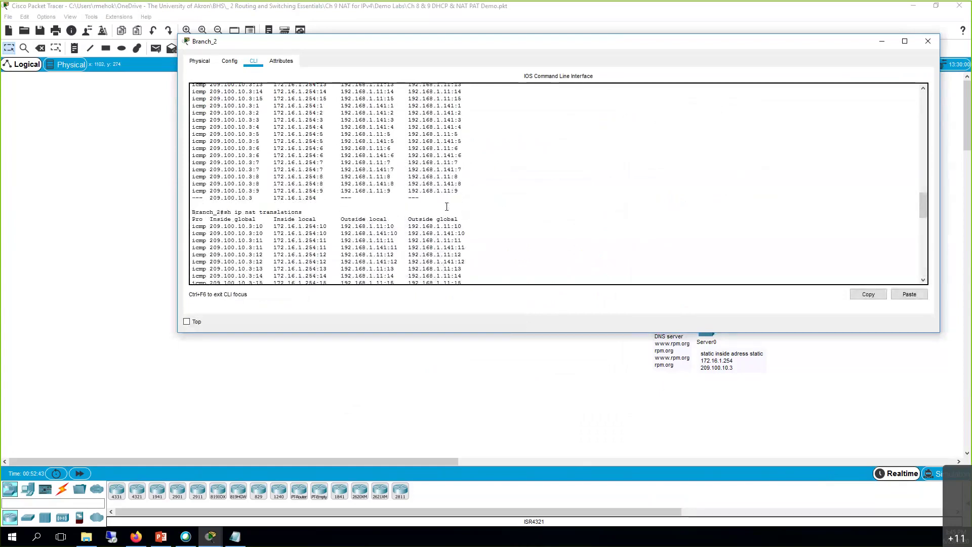
scroll(447, 206, "up", 15)
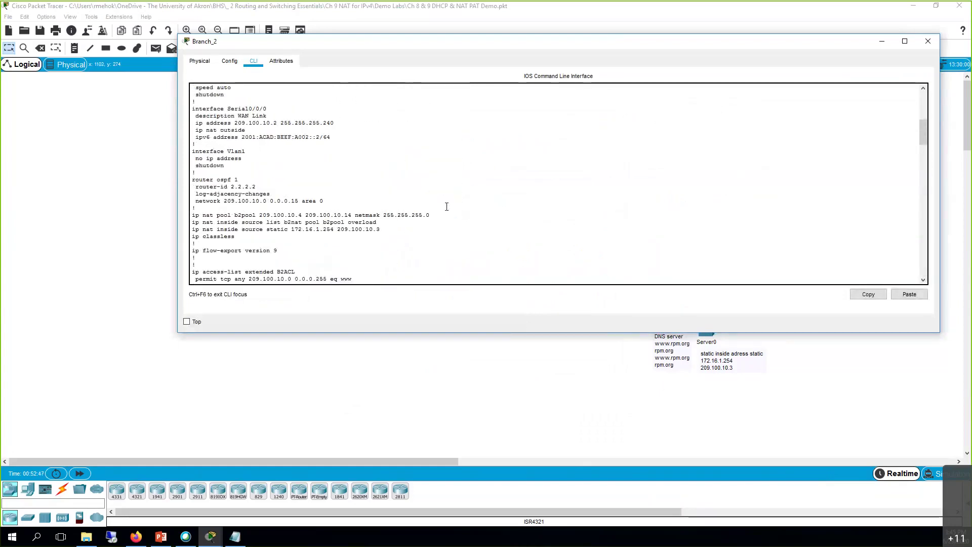
scroll(447, 207, "down", 2)
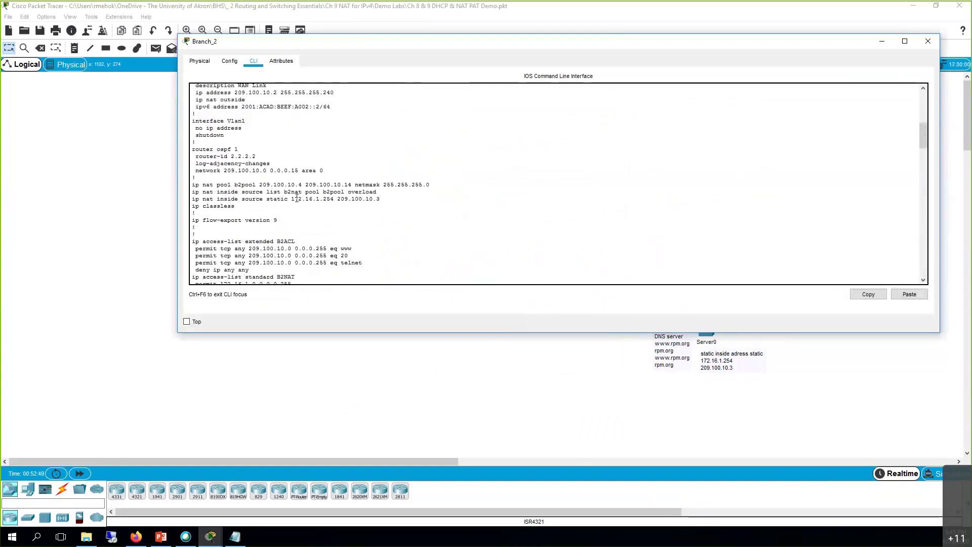
left_click_drag(318, 199, 333, 201)
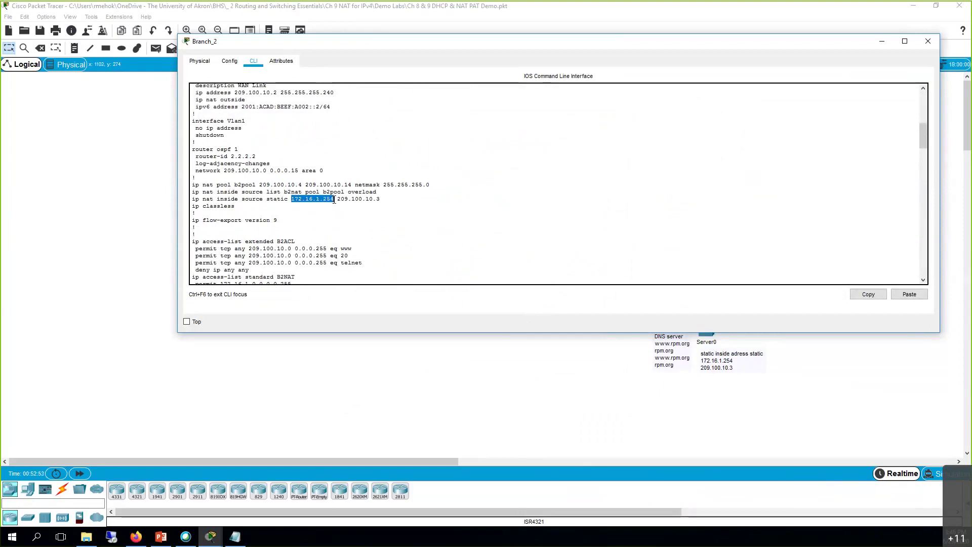
left_click_drag(337, 200, 380, 203)
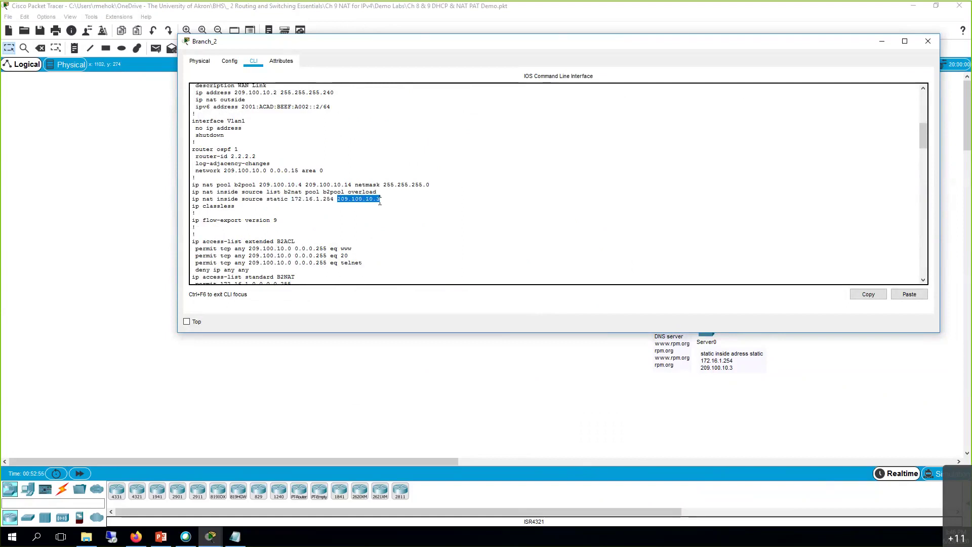
- Close the Branch_2 and VLAN 25 PC windows and switch to simulation mode
left_click(882, 41)
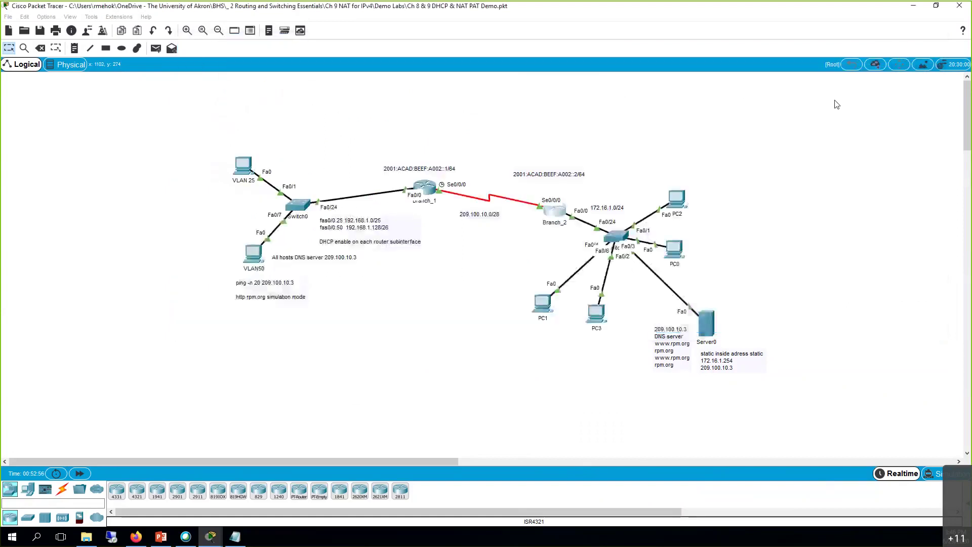
left_click(246, 163)
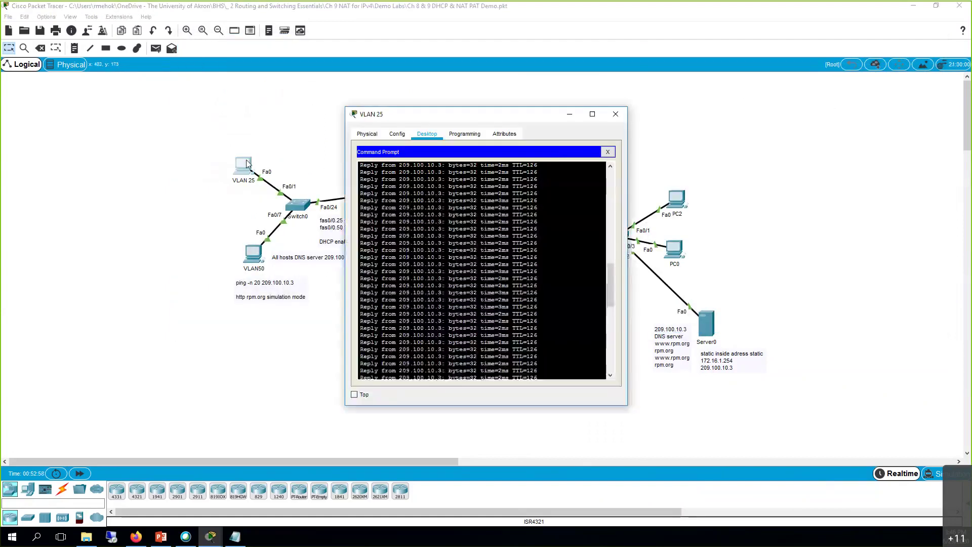
left_click(609, 153)
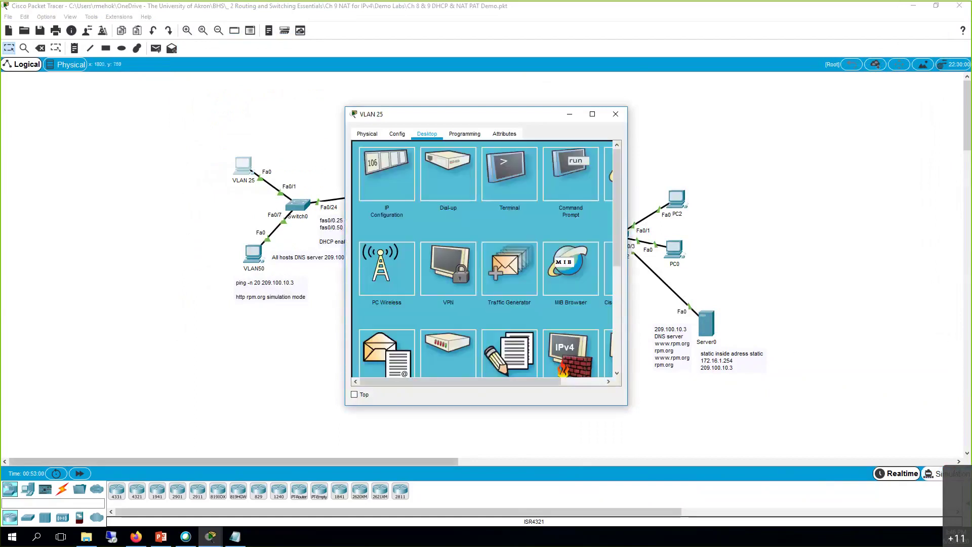
left_click(615, 113)
key("shift+s")
left_click(236, 174)
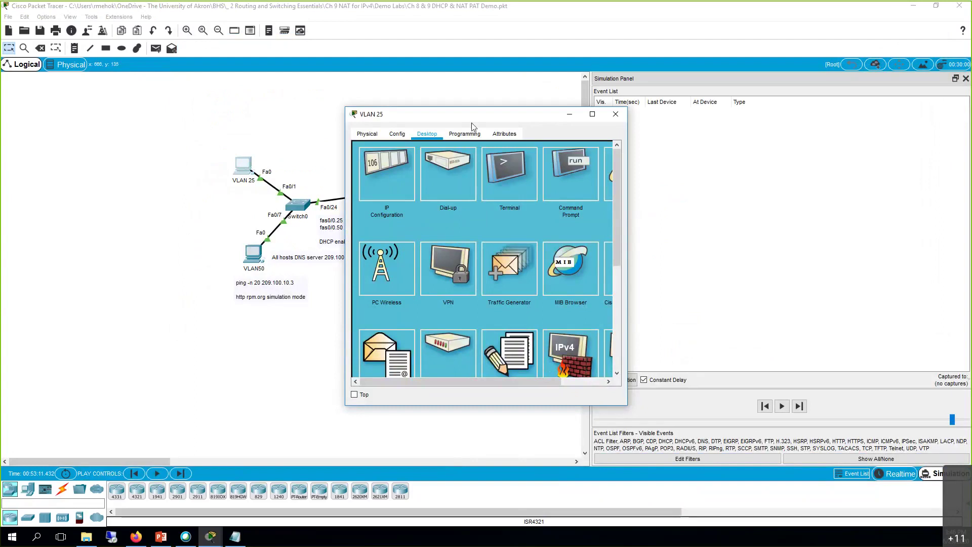
left_click(609, 172)
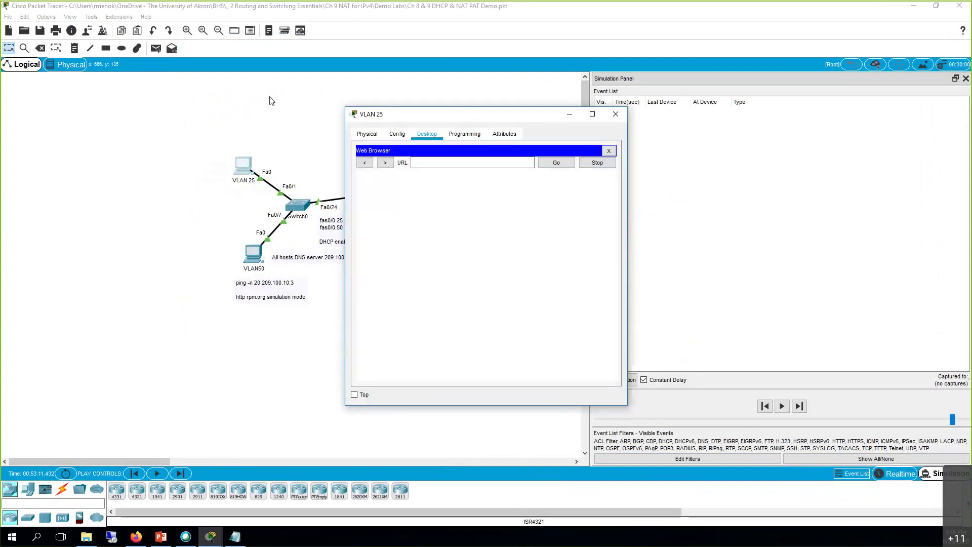
left_click_drag(385, 114, 138, 85)
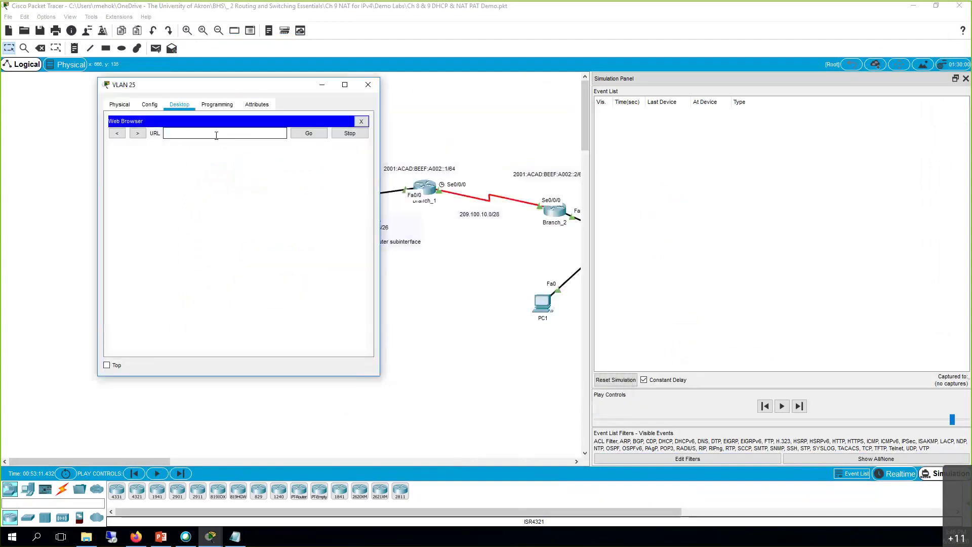
type("209")
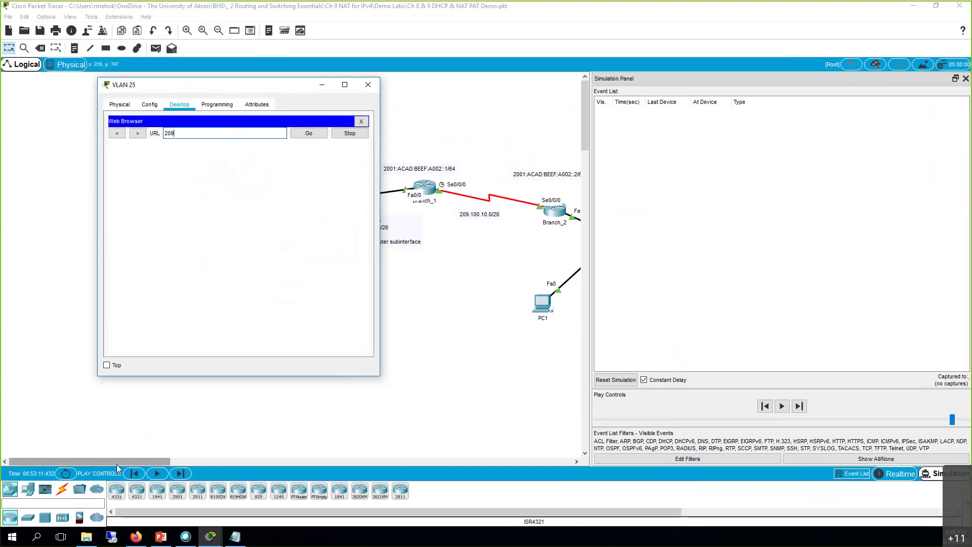
mouse_move(117, 465)
left_mouse_down()
mouse_move(175, 467)
mouse_move(119, 466)
left_mouse_up()
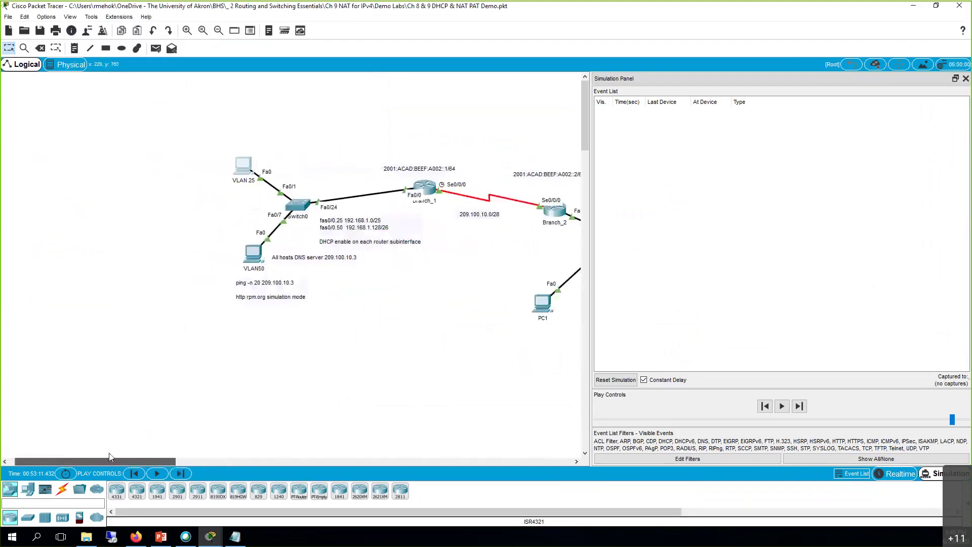
left_click(247, 171)
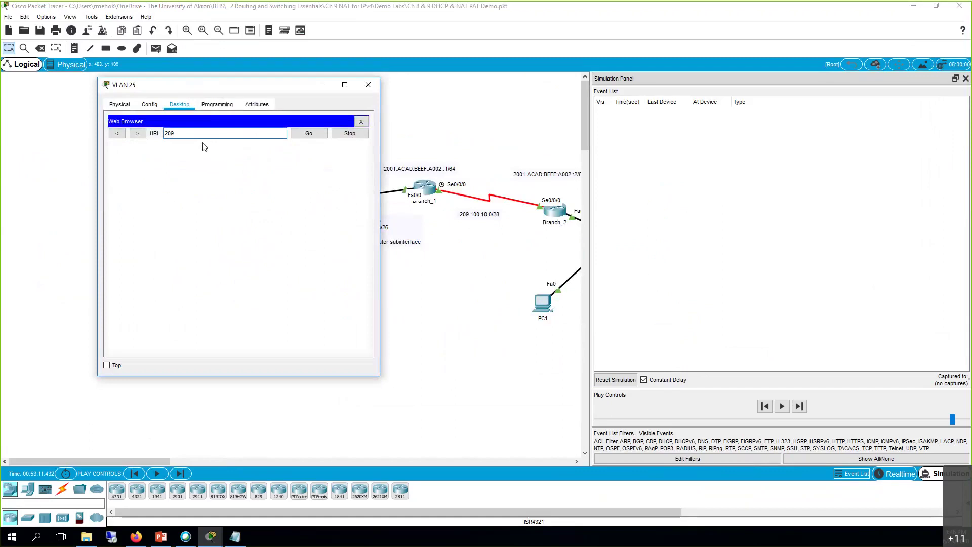
type(".100.10.3")
key("Return")
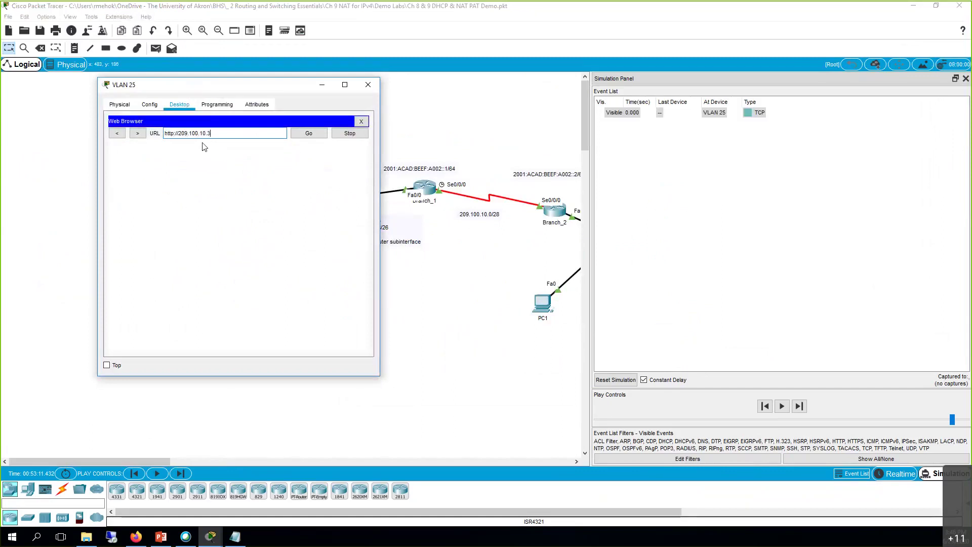
- Inspect the first TCP event at VLAN 25 and the Branch_2-to-Switch1 hop
left_click(750, 114)
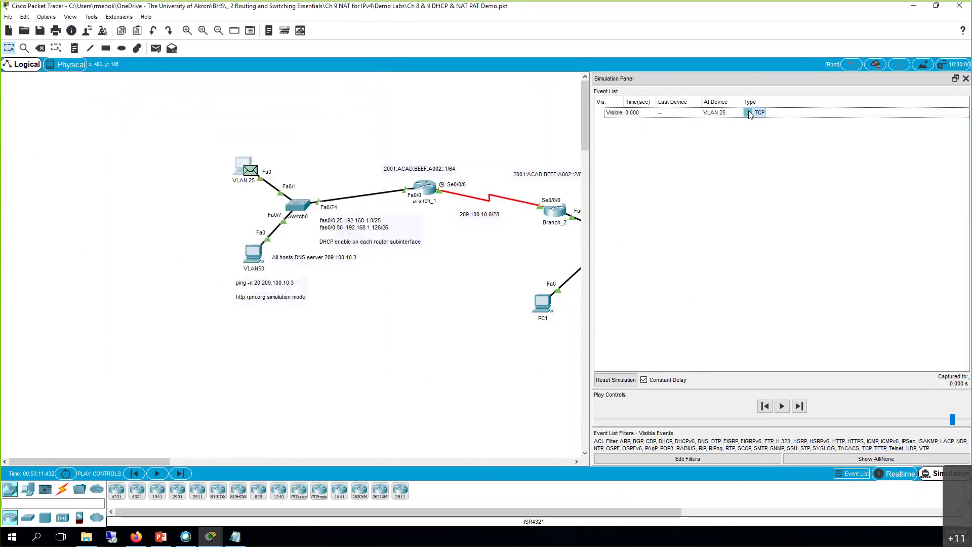
left_click(749, 113)
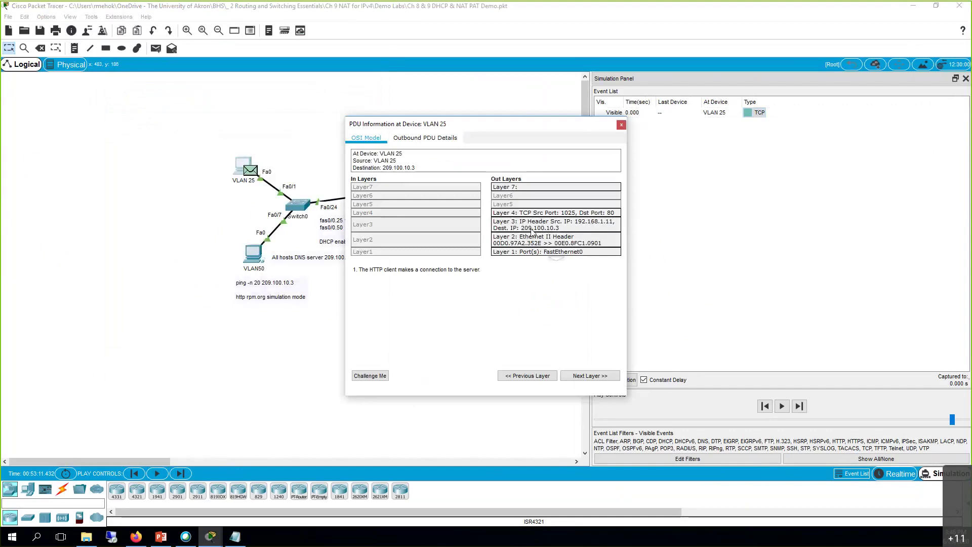
left_click(621, 125)
left_click(781, 407)
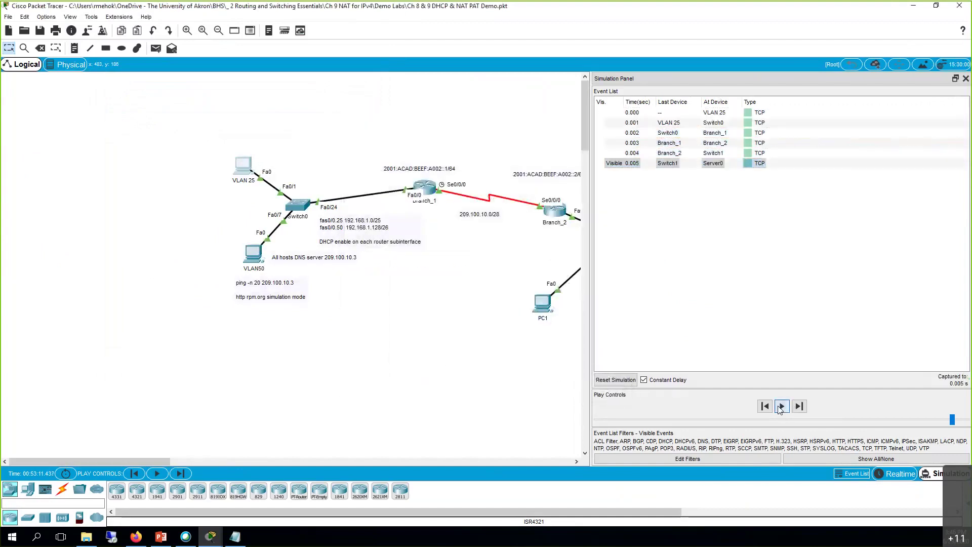
left_click(750, 155)
left_click(749, 154)
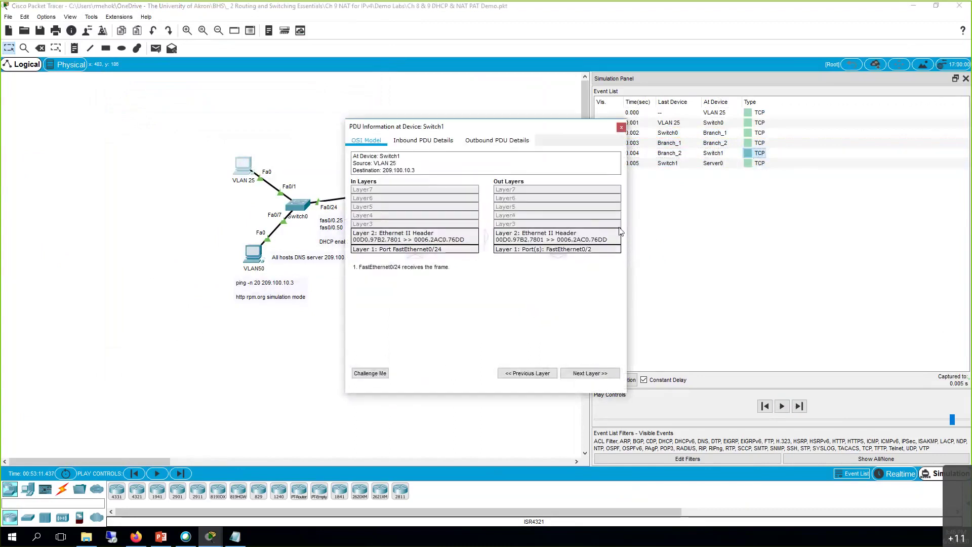
- Run to Server0 and back, checking the 0.007 Branch_2 and 0.008 Branch_1 reply PDUs
left_click(781, 406)
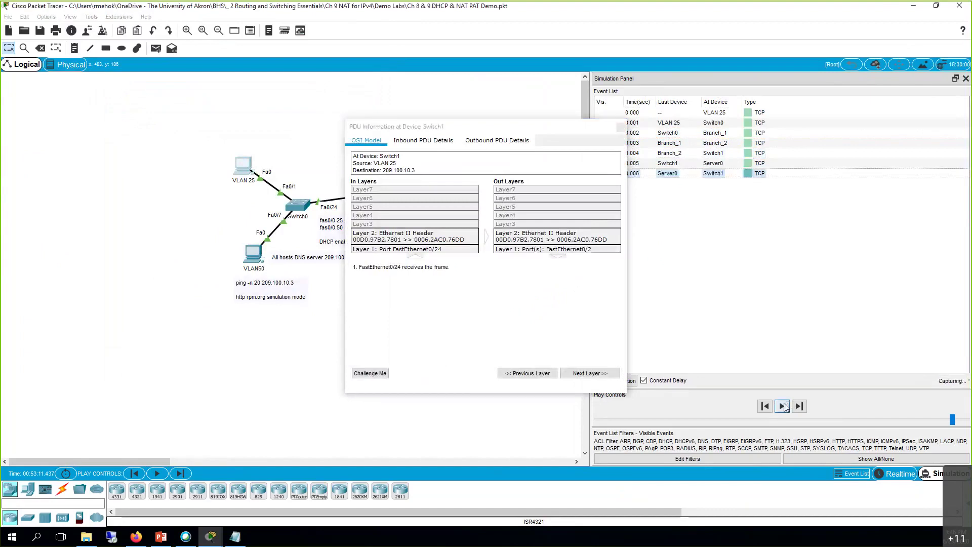
left_click(783, 408)
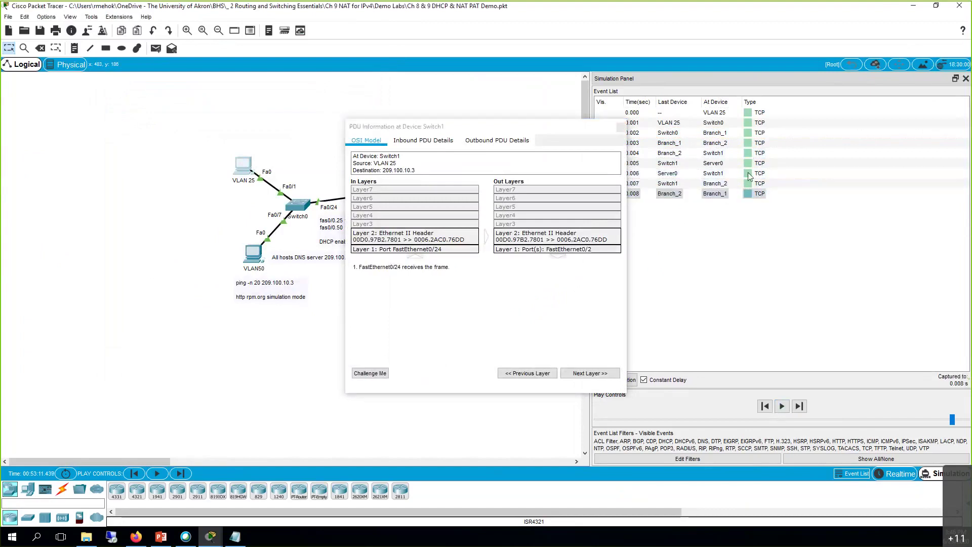
left_click(748, 193)
left_click(748, 183)
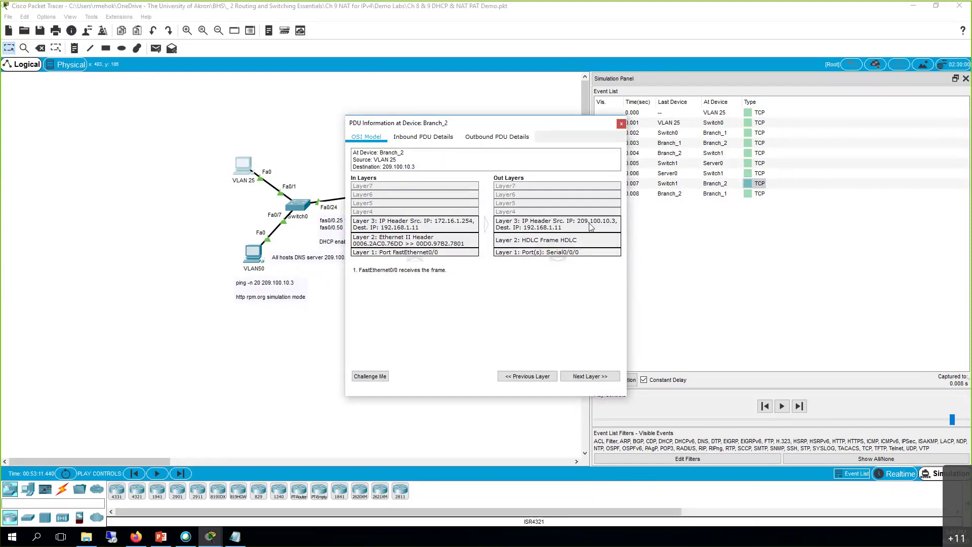
left_click(621, 124)
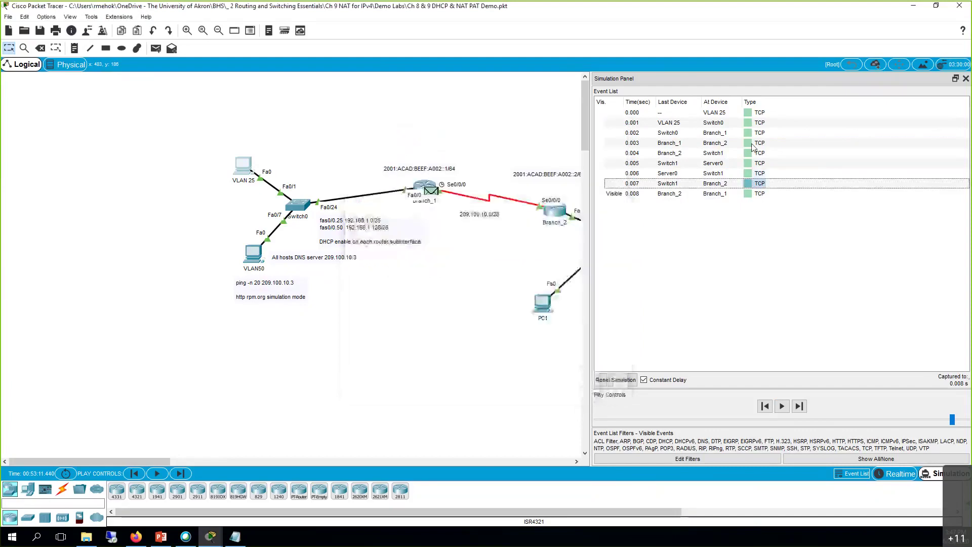
left_click(748, 193)
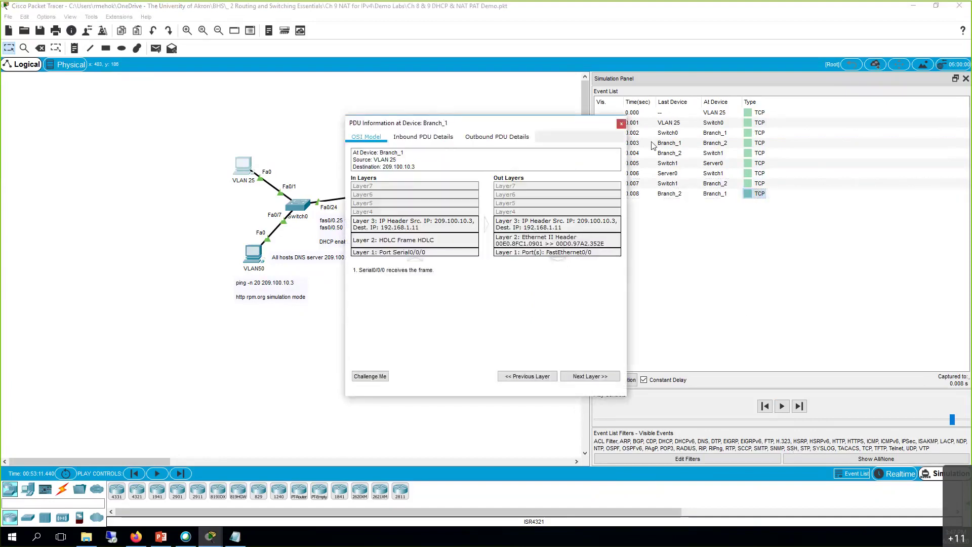
left_click(621, 124)
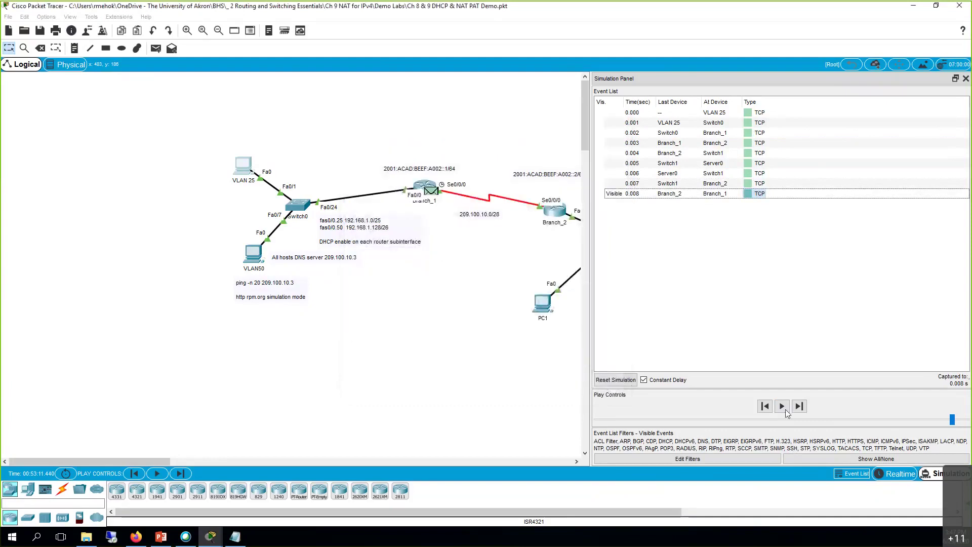
- Resume the simulation and inspect the 0.010 HTTP request from 192.168.1.11 to 209.100.10.3 port 80
left_click(783, 408)
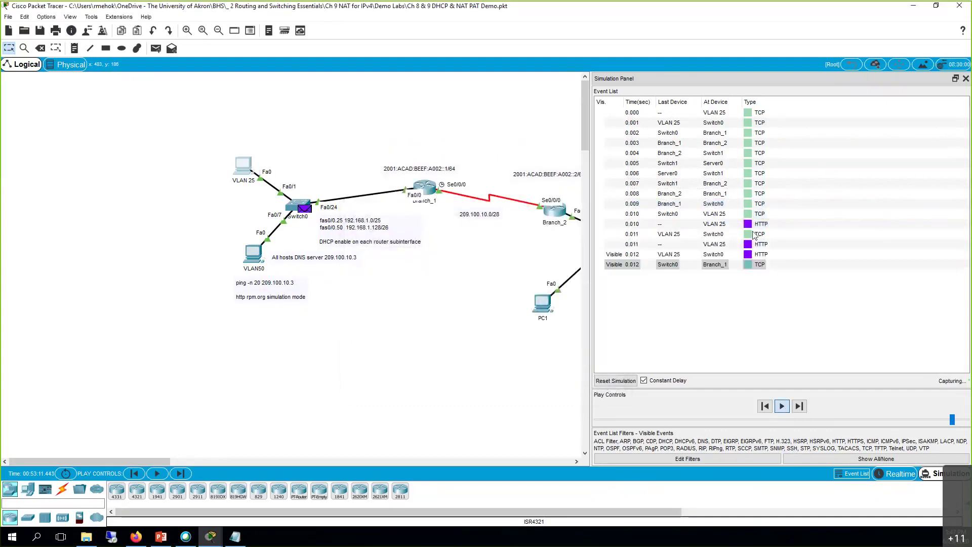
left_click(748, 224)
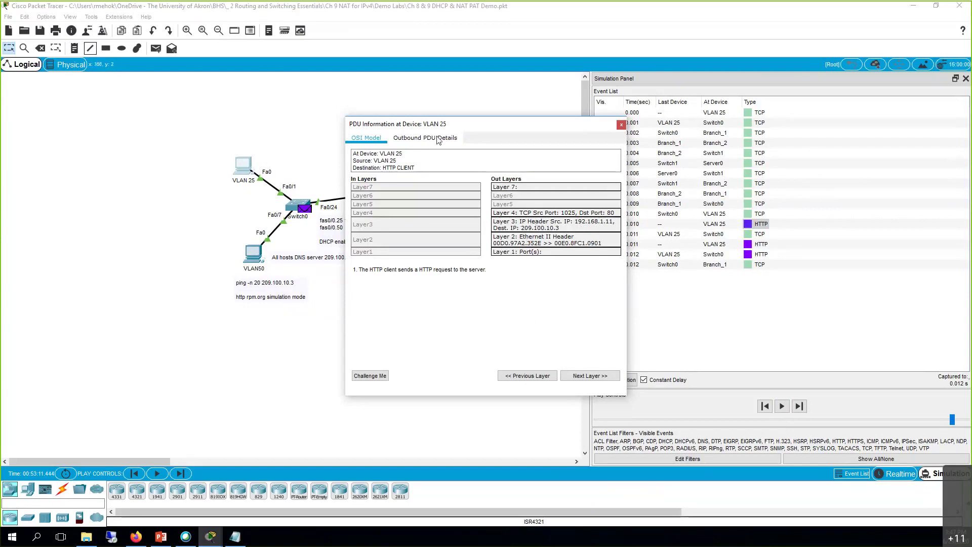
left_click(622, 125)
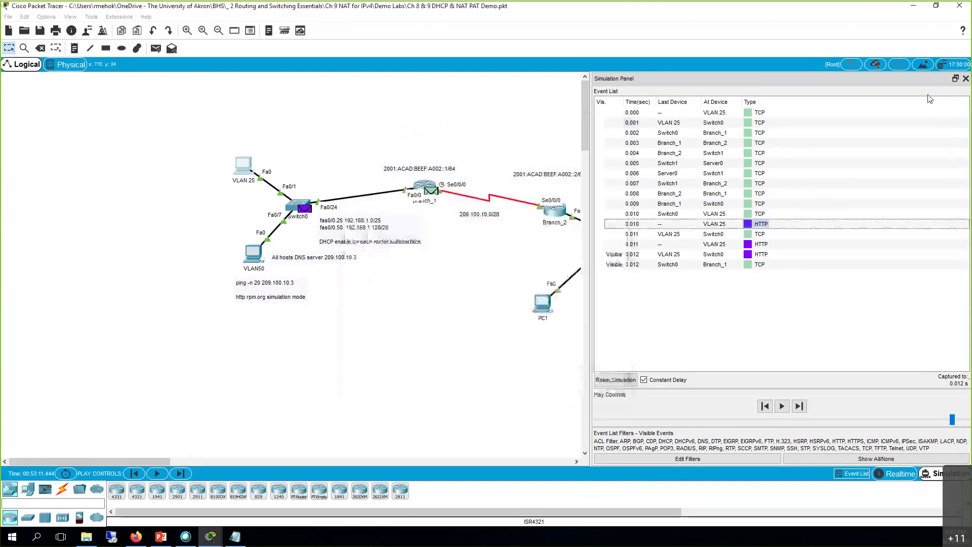